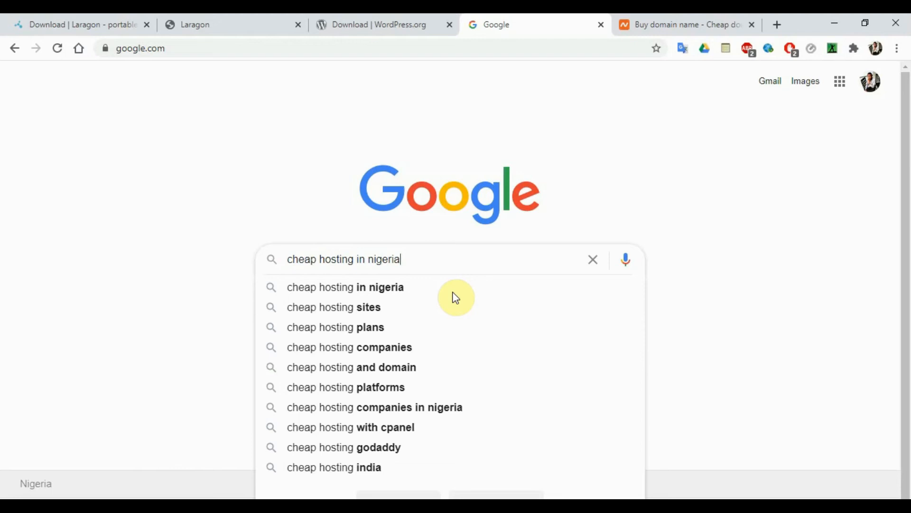
- Run the Google search for 'cheap hosting in nigeria'
key("Return")
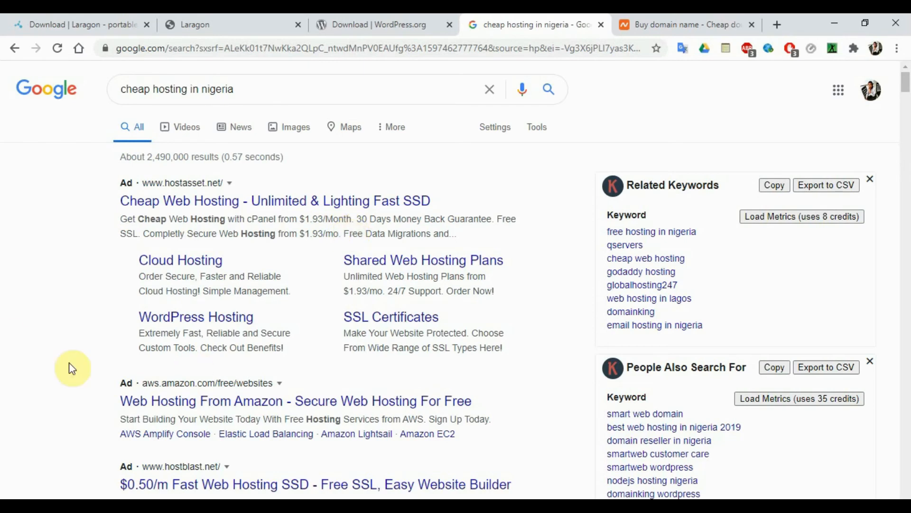
- Scroll down the results and open the Hostblast $0.50/month fast web hosting ad
scroll(8, 338, "down", 2)
scroll(9, 338, "down", 4)
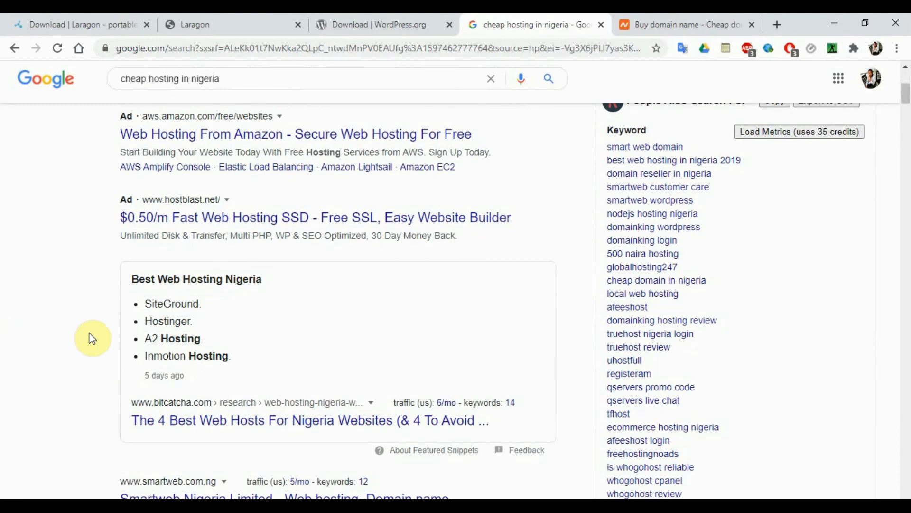
left_click(234, 228)
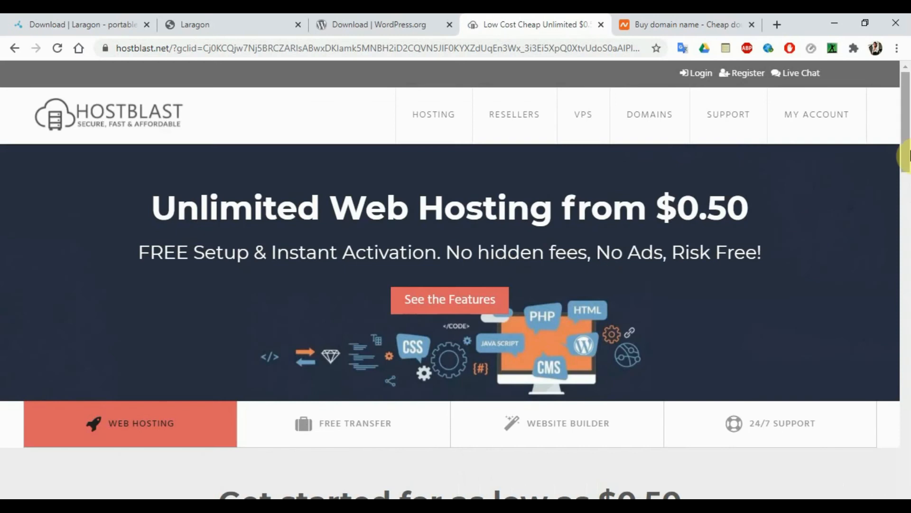
- Scroll through Hostblast's Bronze to Platinum hosting price plans
left_click_drag(907, 156, 906, 256)
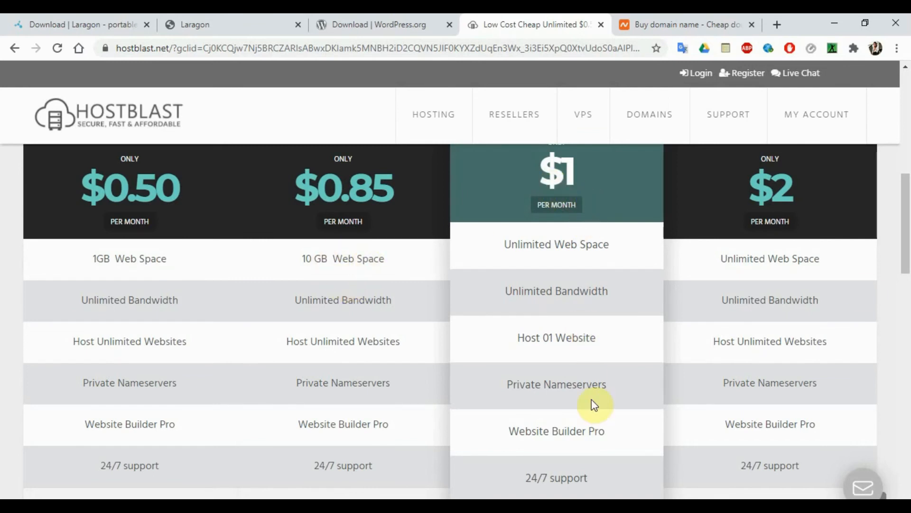
left_click_drag(905, 211, 906, 101)
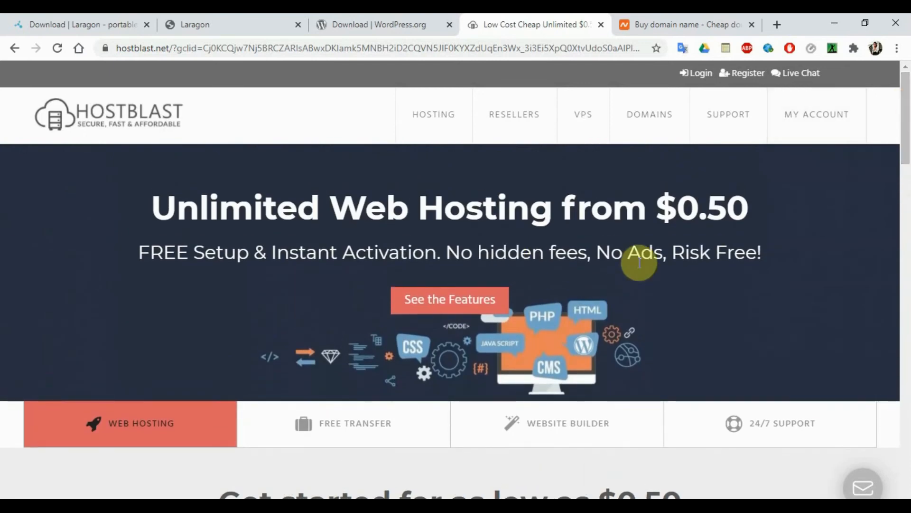
left_click_drag(909, 152, 878, 184)
scroll(905, 144, "up", 3)
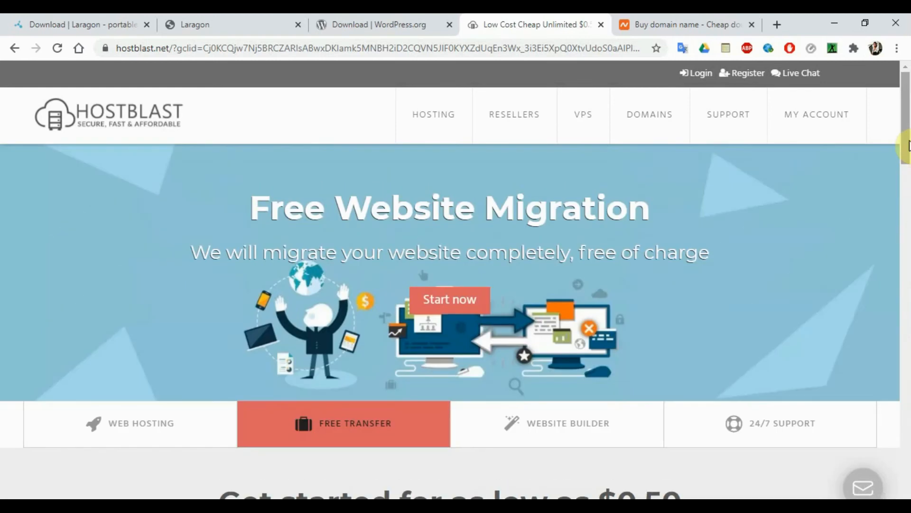
- Review Hostblast's VPS plans, such as VPS 2 at $15, then go back to the Google results
left_click(592, 123)
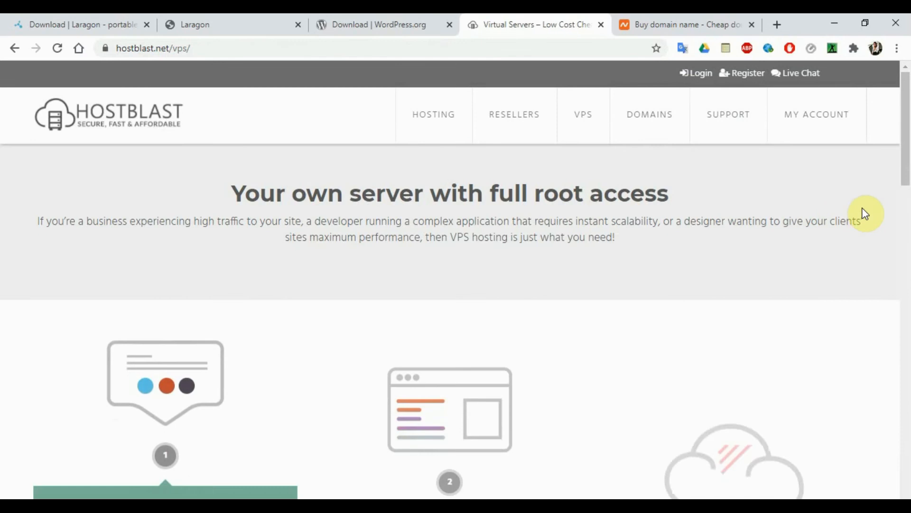
mouse_move(908, 128)
left_mouse_down()
mouse_move(908, 210)
mouse_move(908, 129)
left_mouse_up()
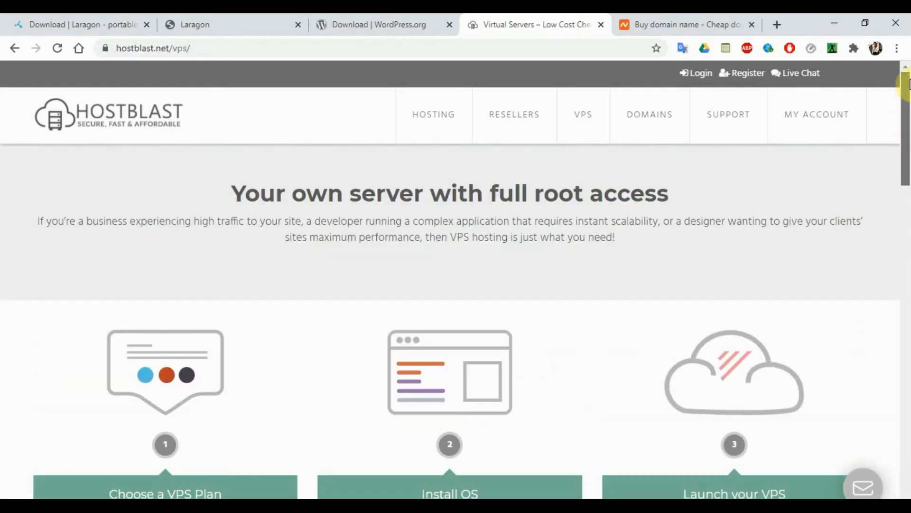
left_click(14, 48)
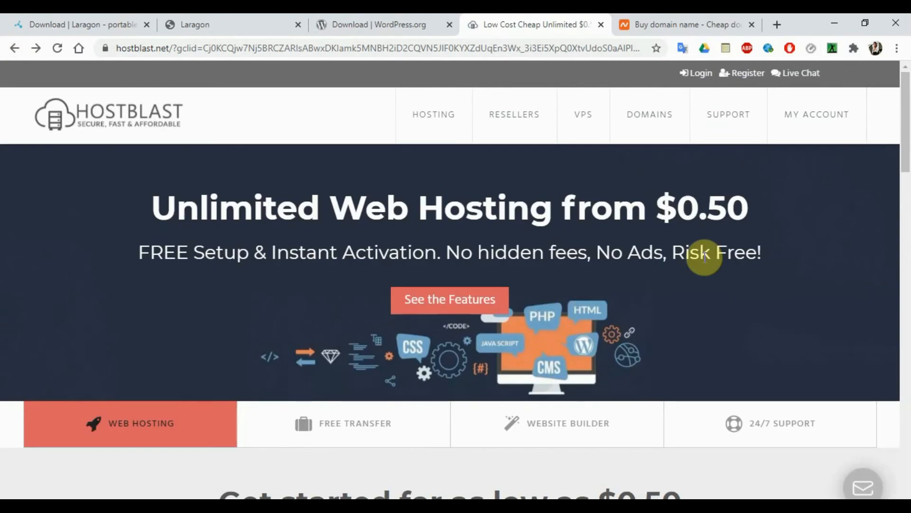
left_click(14, 49)
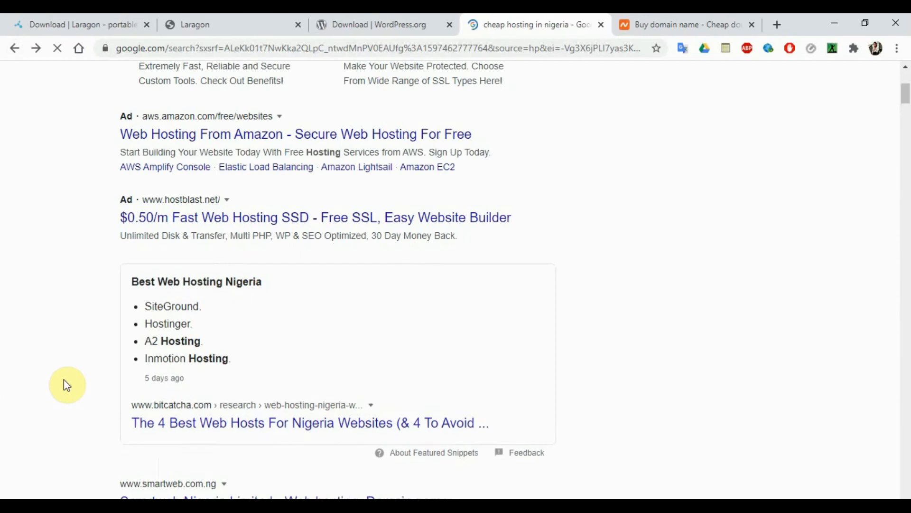
- Scroll down the Google results to the DomainKing ₦375/mo web hosting link
scroll(64, 384, "down", 5)
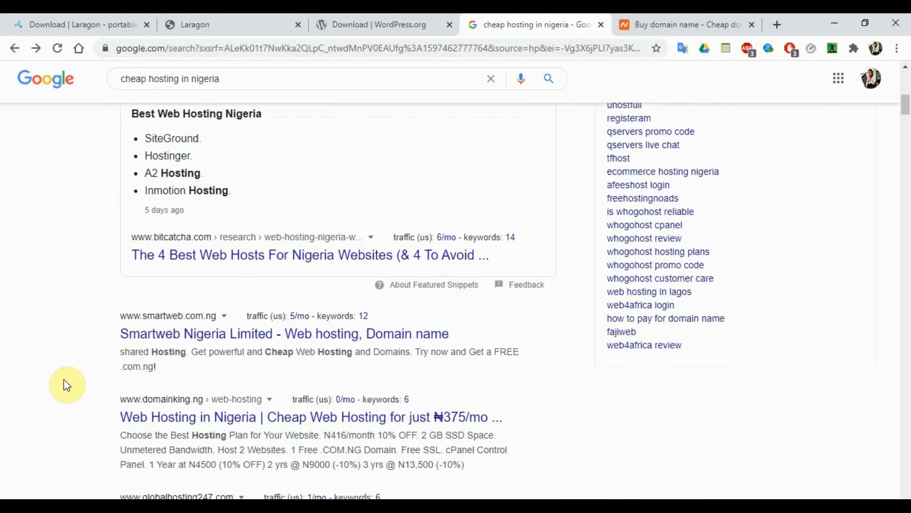
scroll(64, 381, "down", 2)
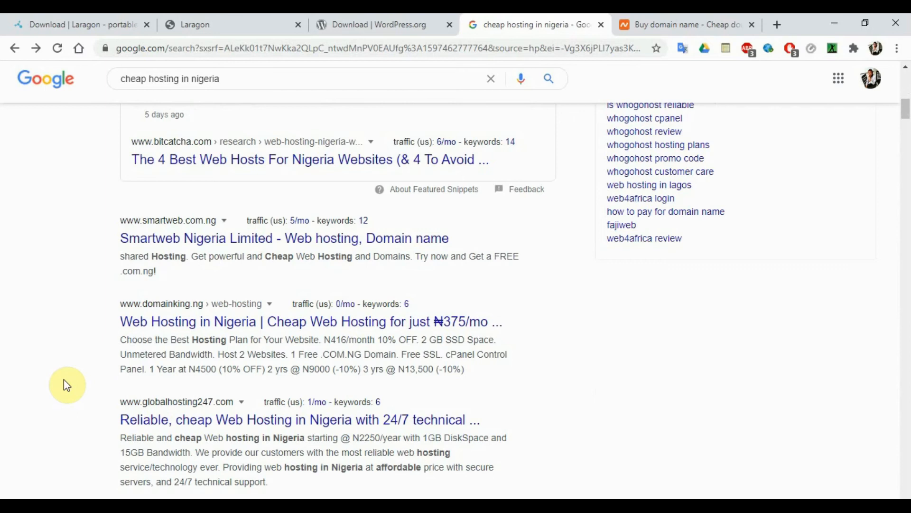
scroll(63, 380, "down", 3)
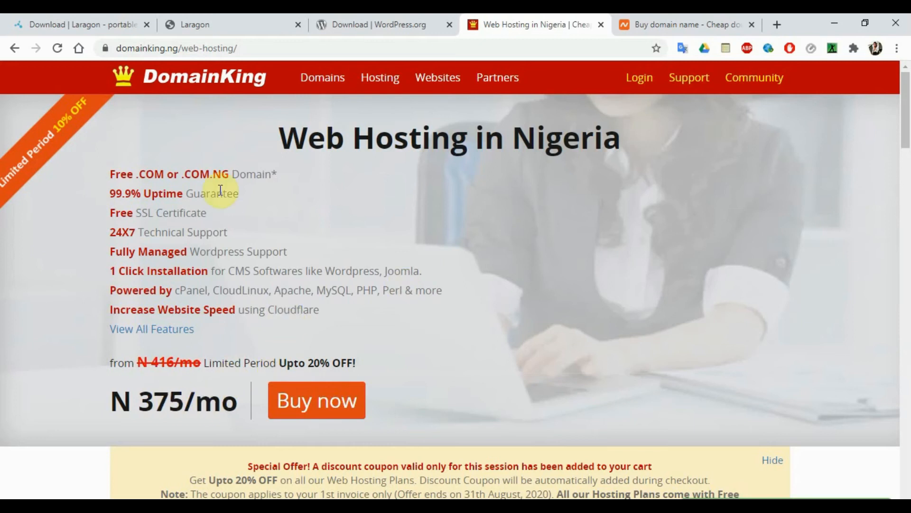
- Set DomainKing's N375/month plan billing to 1 Year at N4500 (10% OFF)
triple_click(132, 179)
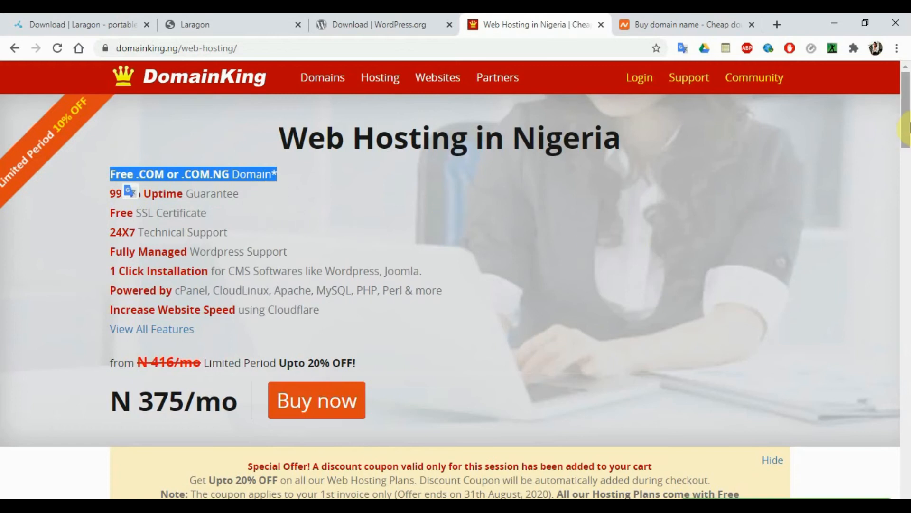
left_click_drag(907, 128, 908, 226)
left_click(266, 323)
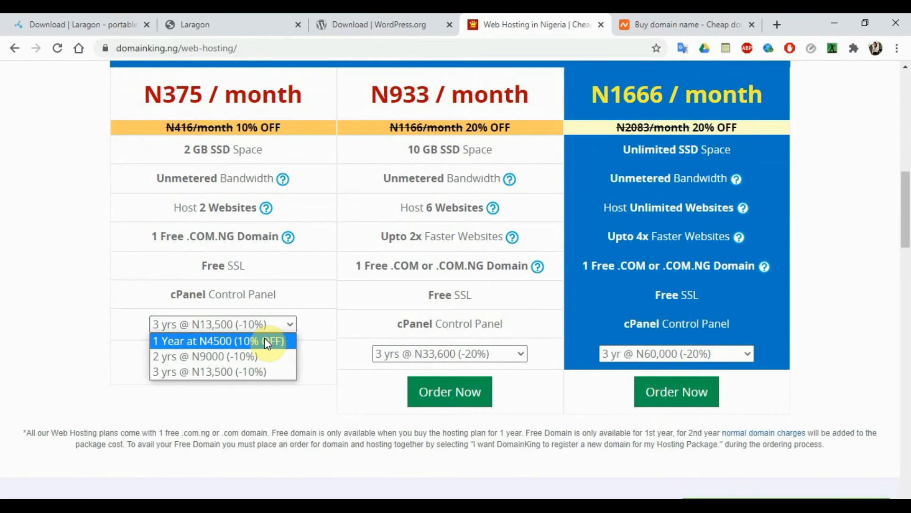
left_click(256, 341)
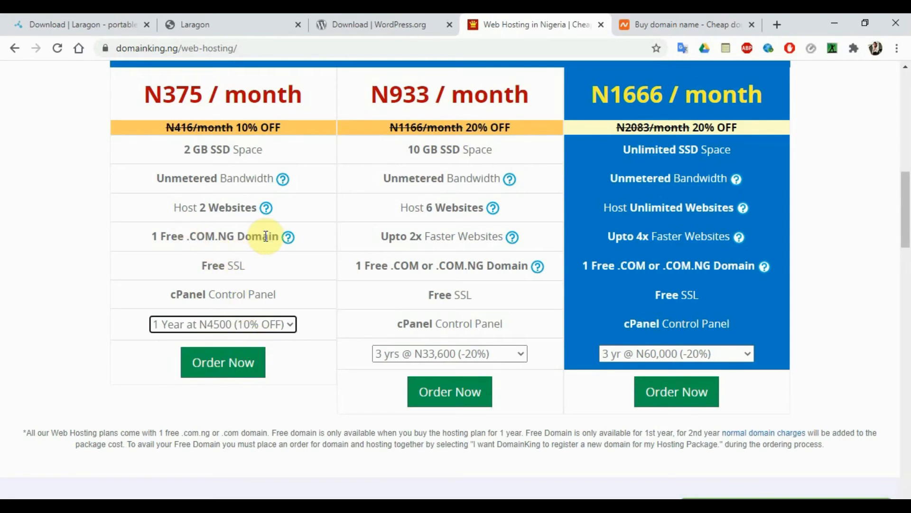
- Review the Soldier, Minister and King plan features, then return to the Google results
mouse_move(288, 242)
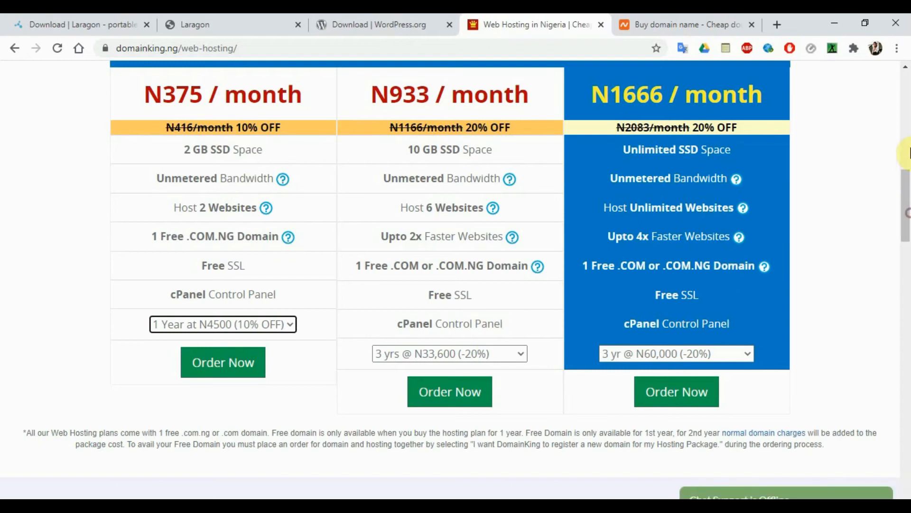
left_click_drag(906, 163, 907, 124)
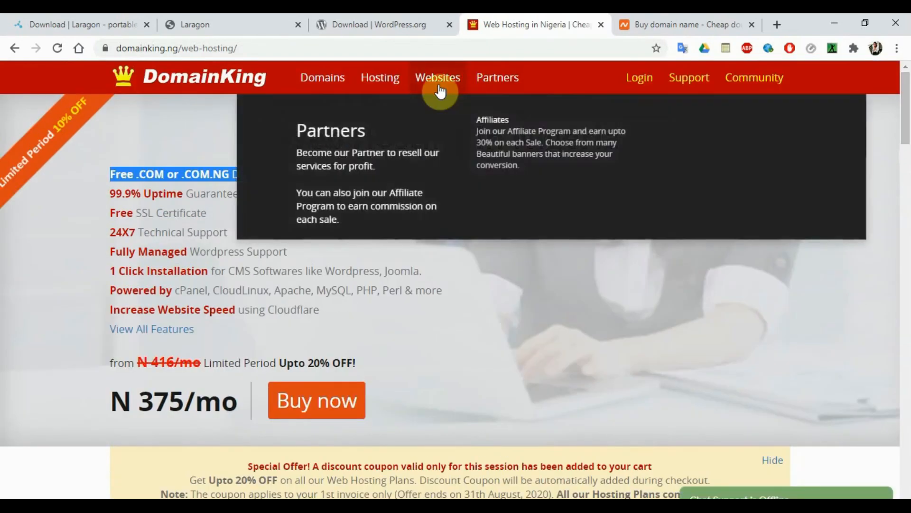
mouse_move(381, 89)
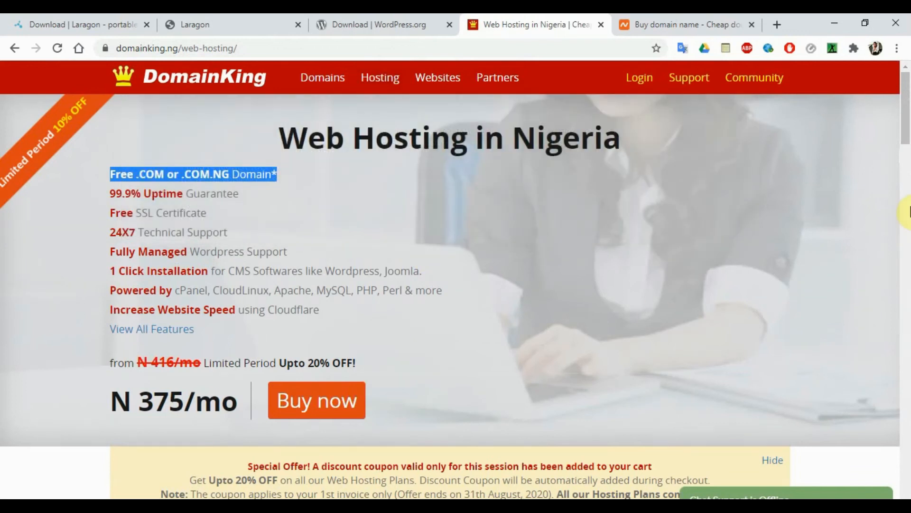
left_click(907, 211)
left_click_drag(908, 204, 908, 402)
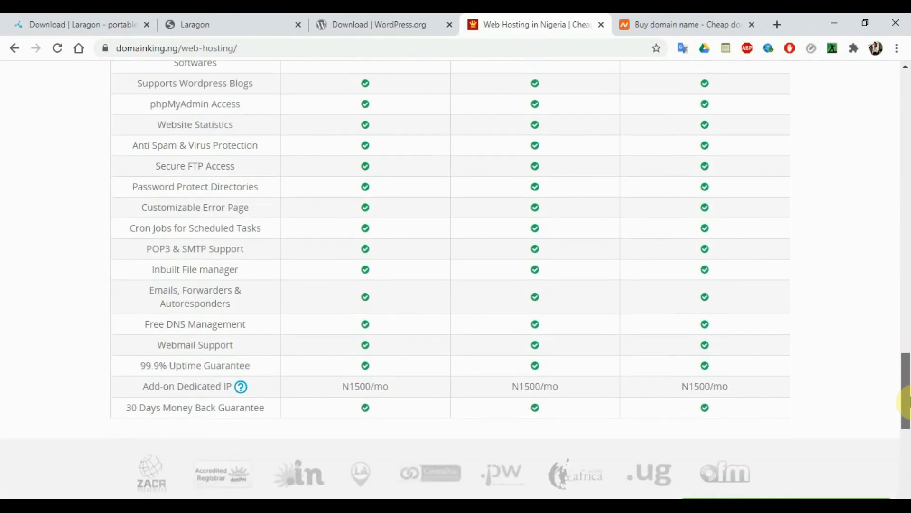
left_click_drag(908, 402, 907, 319)
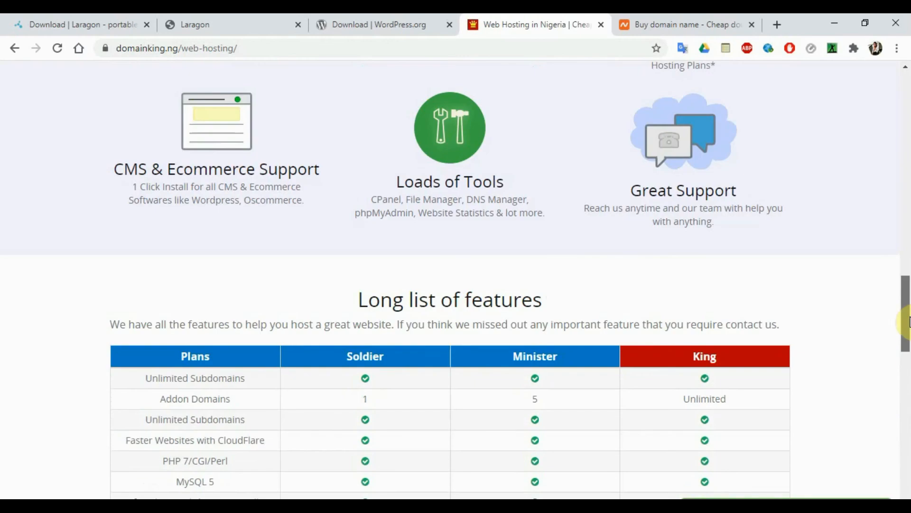
left_click(14, 49)
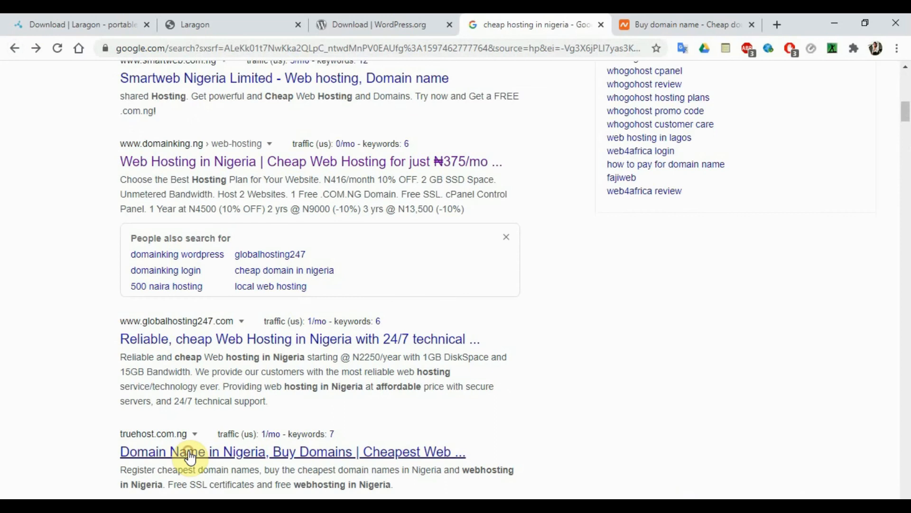
- Open Truehost's Nigerian site, dismiss the chat popup, and review Bronze, Silver and Gold plans
left_click(190, 457)
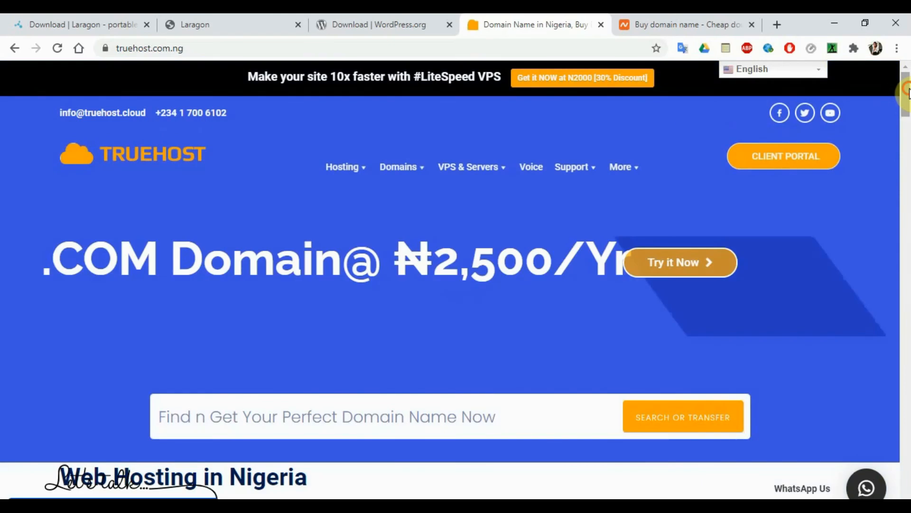
left_click_drag(905, 94, 908, 147)
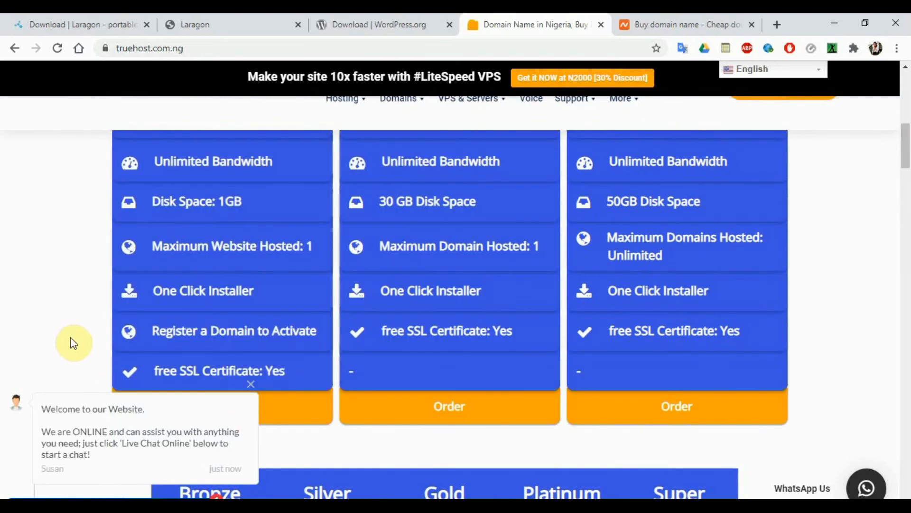
left_click(250, 384)
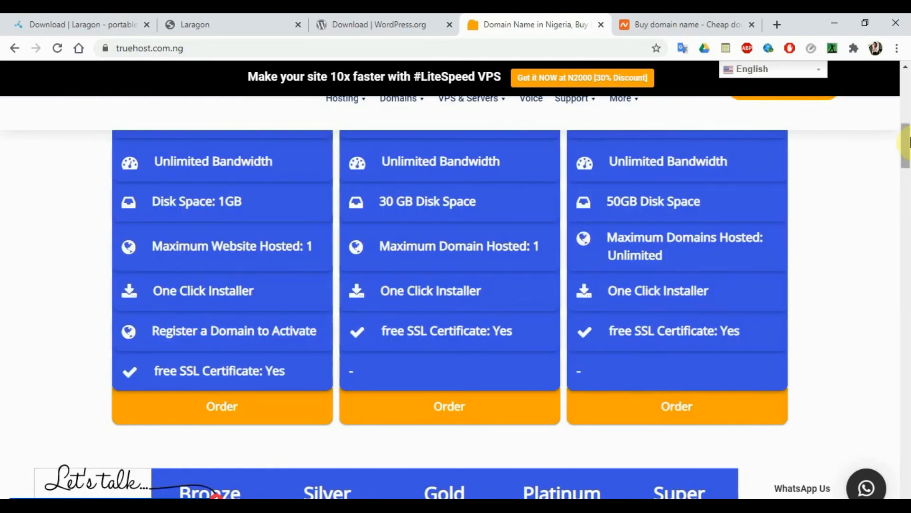
mouse_move(908, 144)
left_mouse_down()
mouse_move(908, 126)
mouse_move(908, 135)
left_mouse_up()
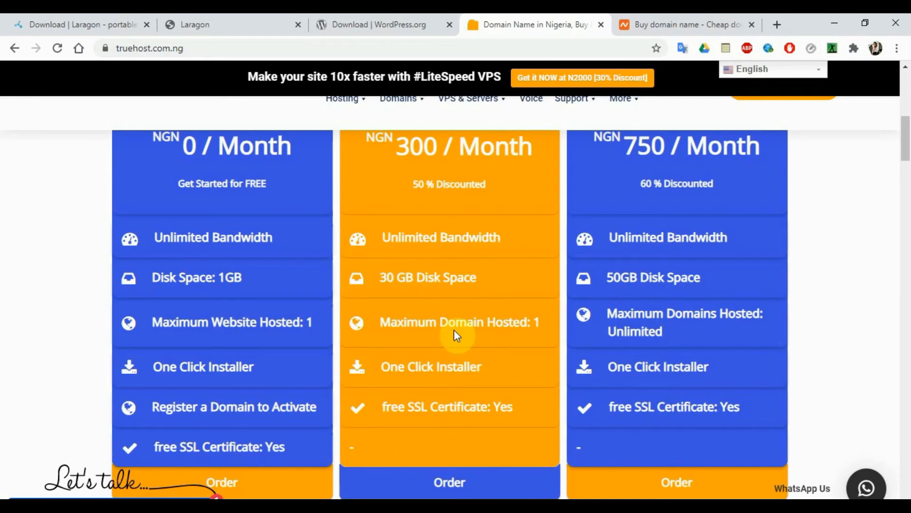
scroll(907, 142, "up", 2)
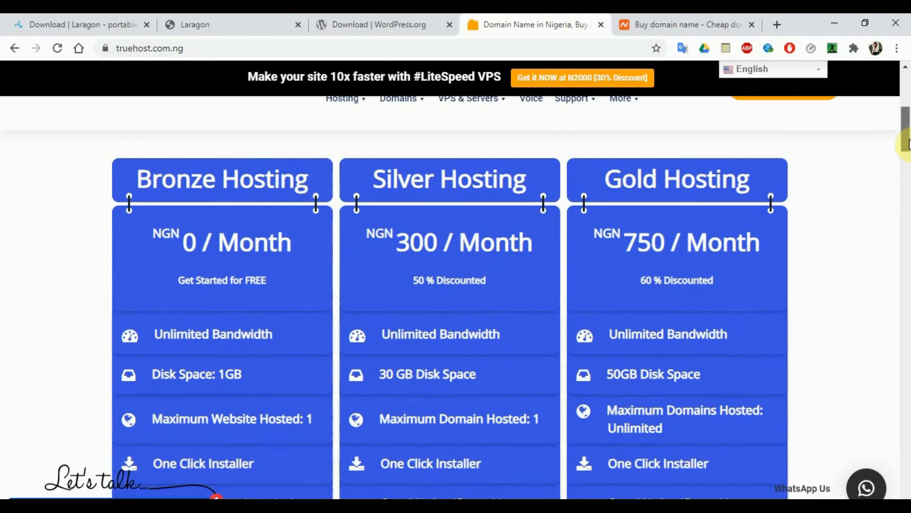
left_click_drag(909, 144, 908, 189)
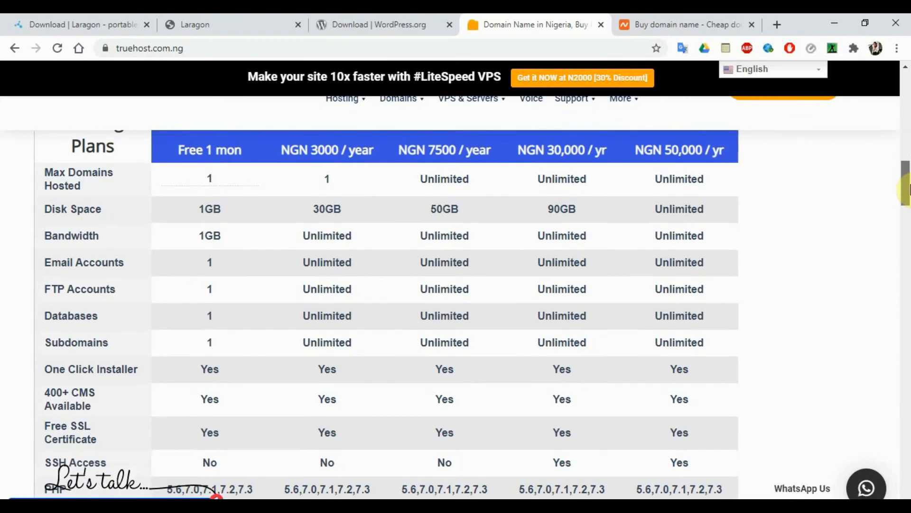
left_click_drag(909, 189, 909, 98)
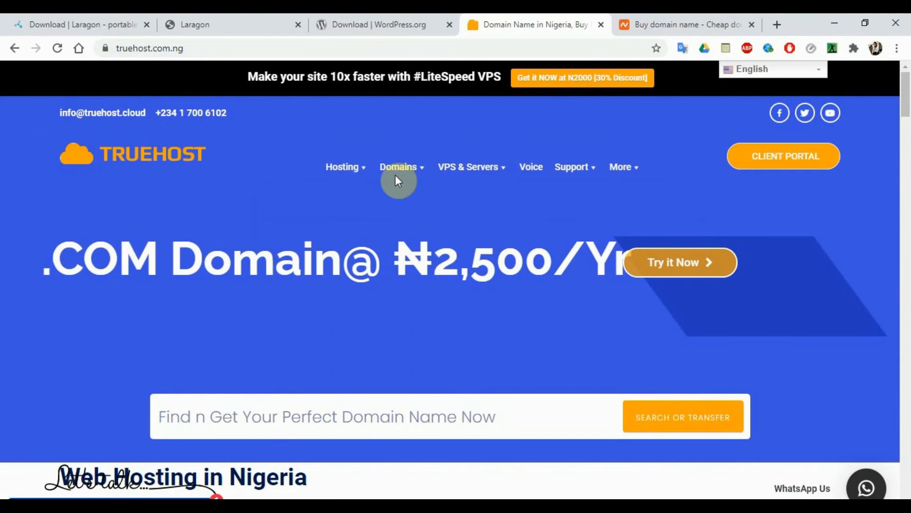
- Review Truehost's VPS & Servers in Nigeria plans from NGN 24000/month, then close the tab
mouse_move(482, 186)
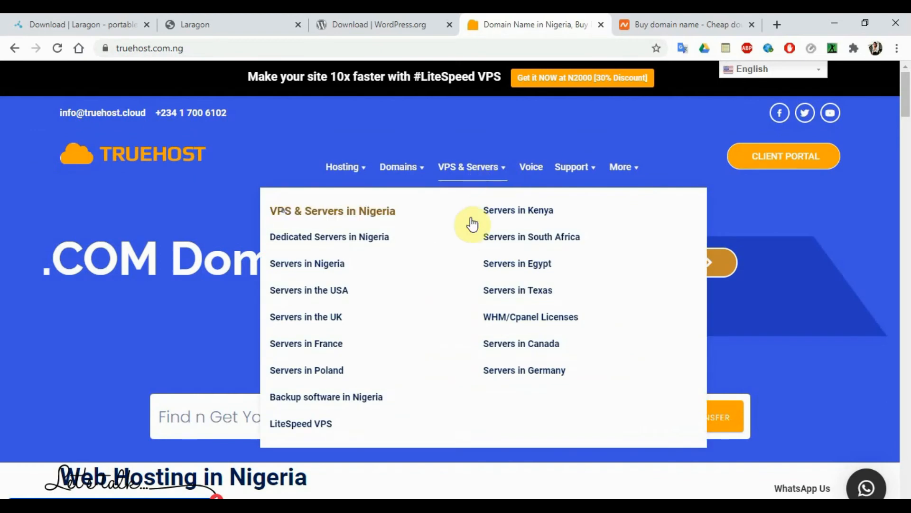
left_click(364, 214)
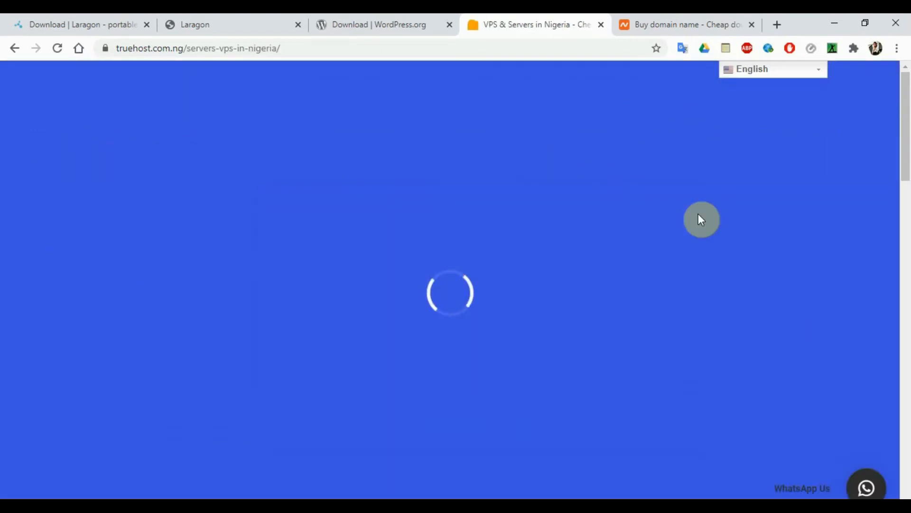
left_click_drag(907, 142, 907, 182)
left_click_drag(909, 197, 895, 116)
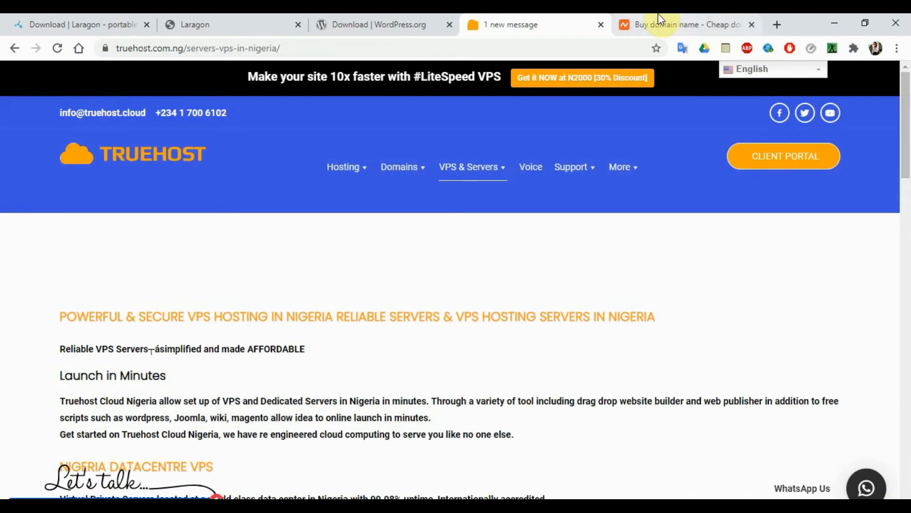
left_click(600, 25)
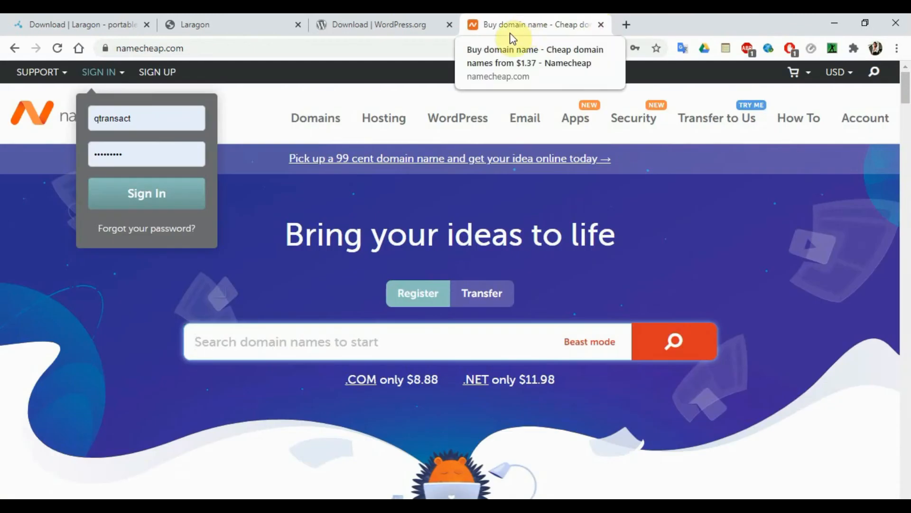
- Dismiss Namecheap's sign-in dropdown and search 'cheap domains in nigeria' in a new tab
left_click(240, 251)
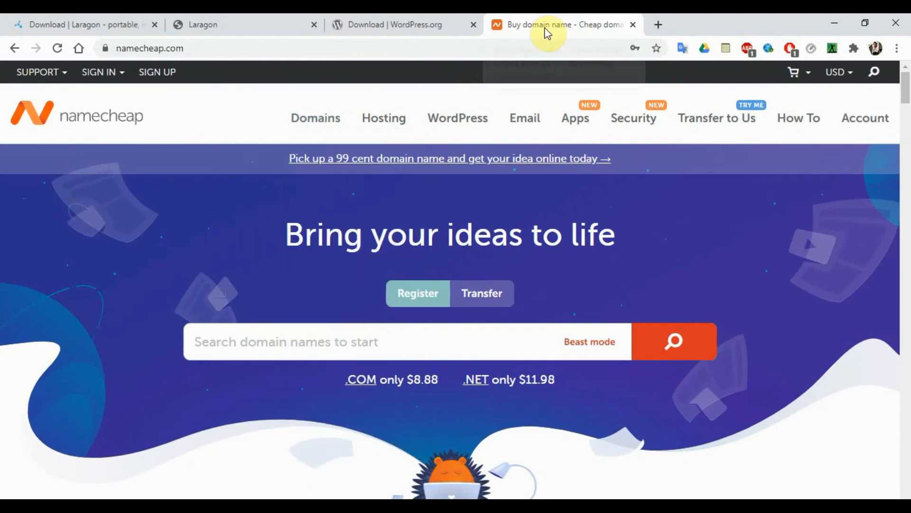
left_click(658, 25)
type("che")
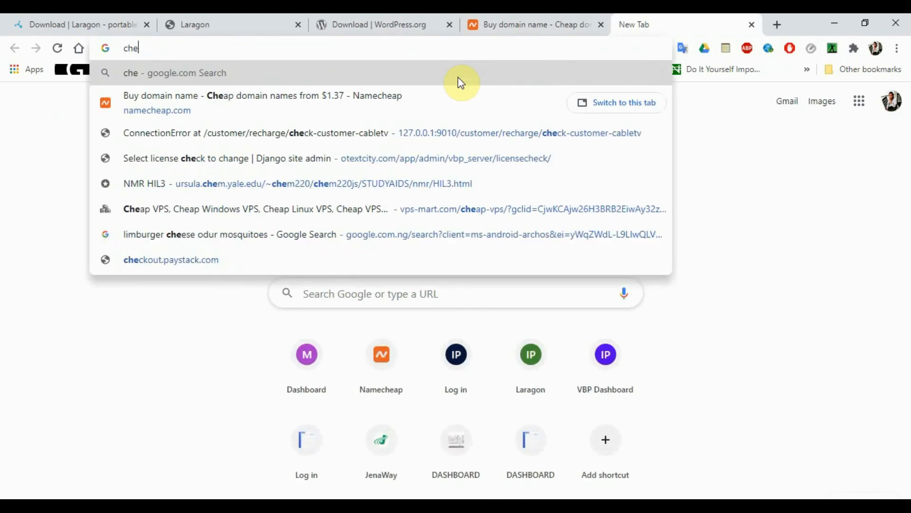
type("ap dmai")
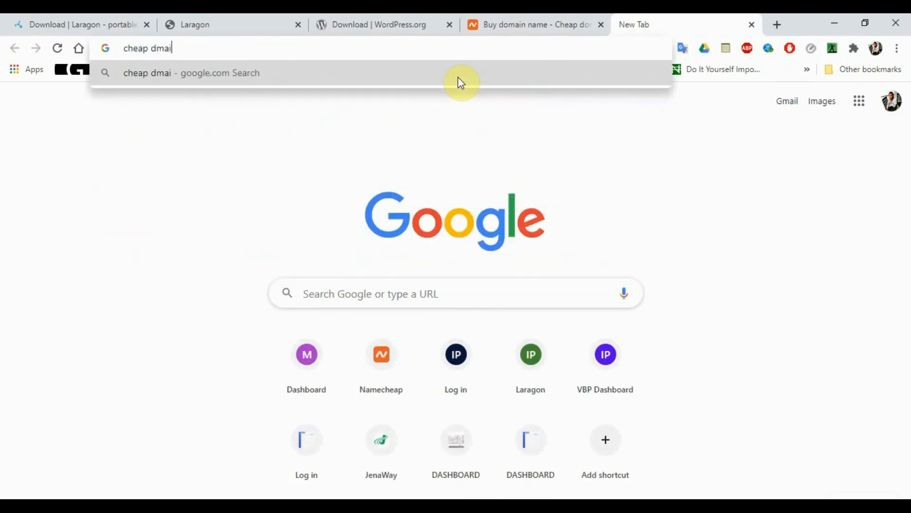
key("BackSpace")
key("BackSpace")
key("BackSpace")
type("omain")
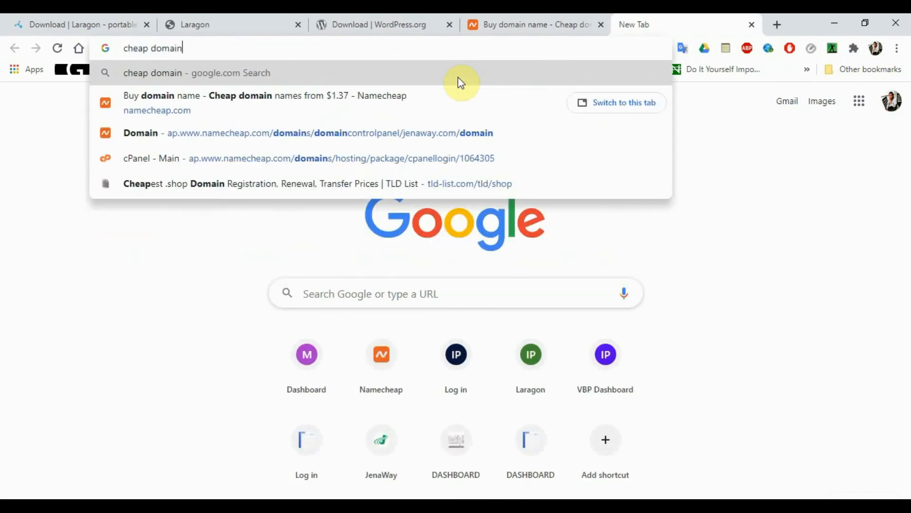
type("s in nigr")
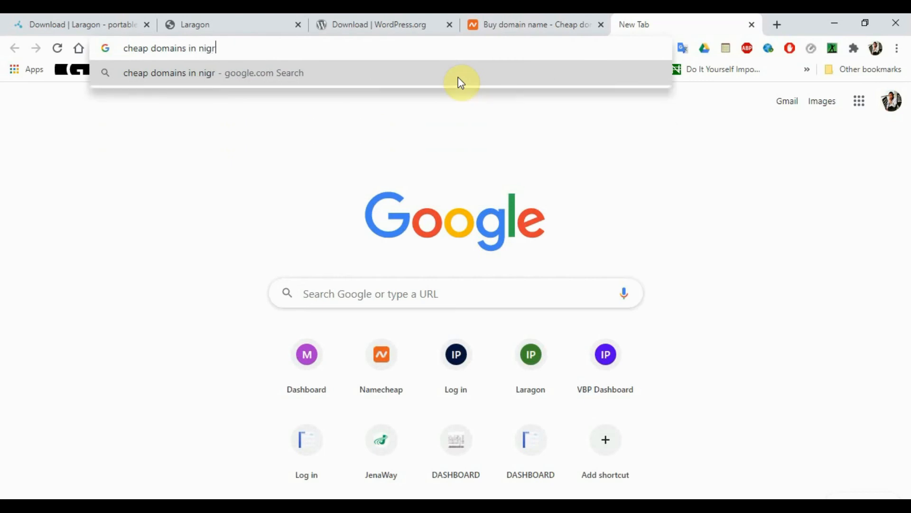
key("BackSpace")
type("eria")
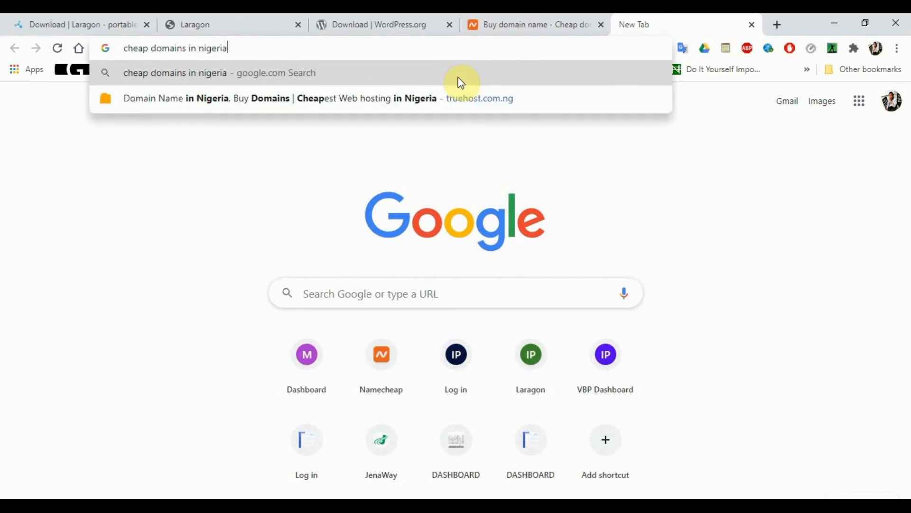
key("Return")
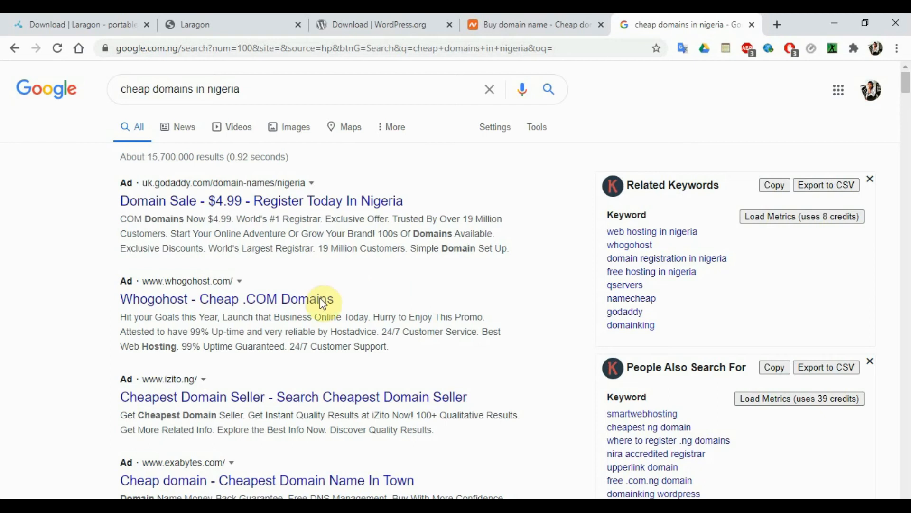
- Open the Whogohost ad and search its domain checker for 'wordpressseries' instead of 'mydomain'
left_click(248, 302)
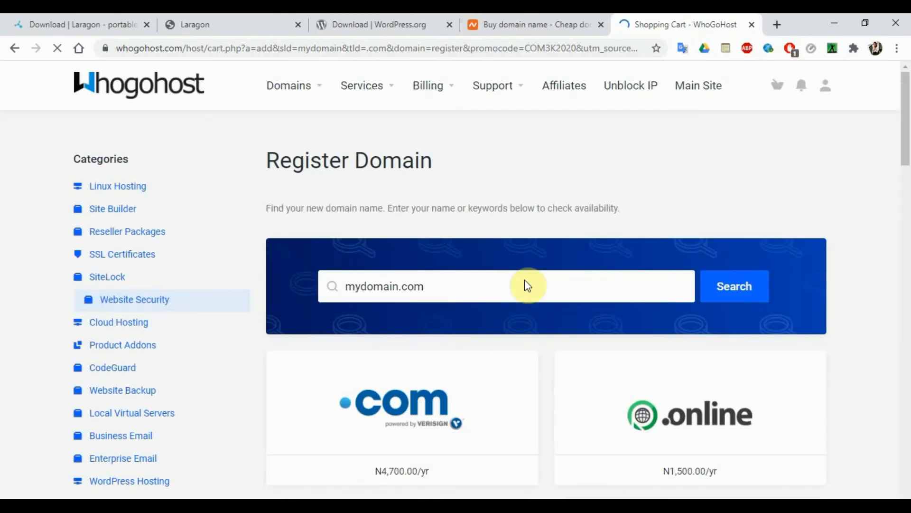
mouse_move(908, 108)
left_mouse_down()
mouse_move(910, 236)
mouse_move(910, 108)
mouse_move(910, 122)
left_mouse_up()
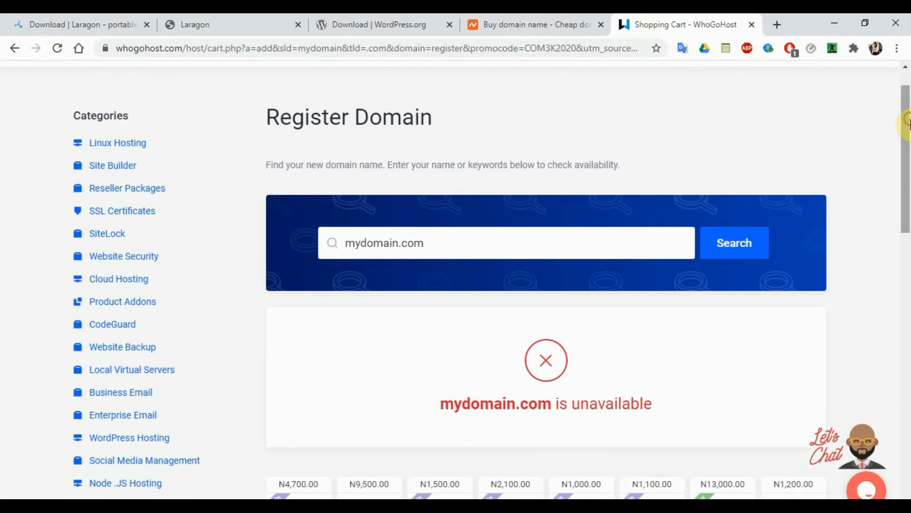
left_click(375, 245)
double_click(375, 245)
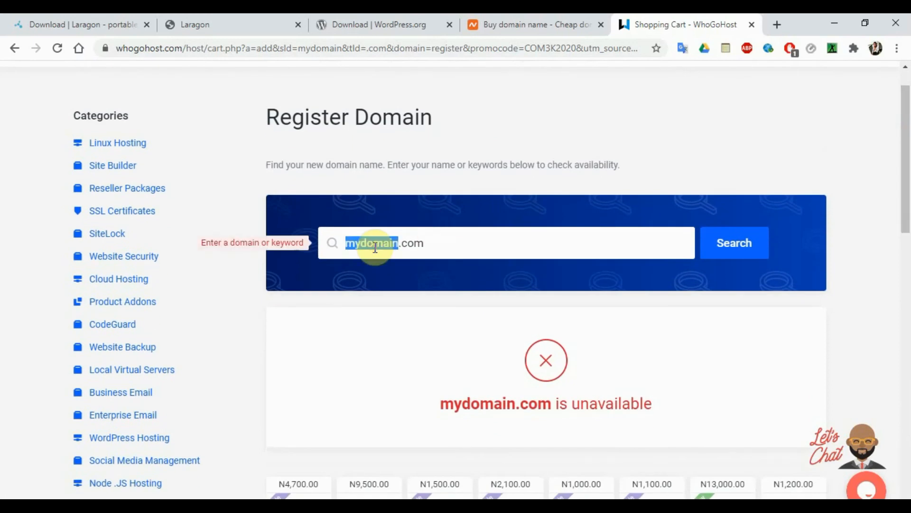
key("BackSpace")
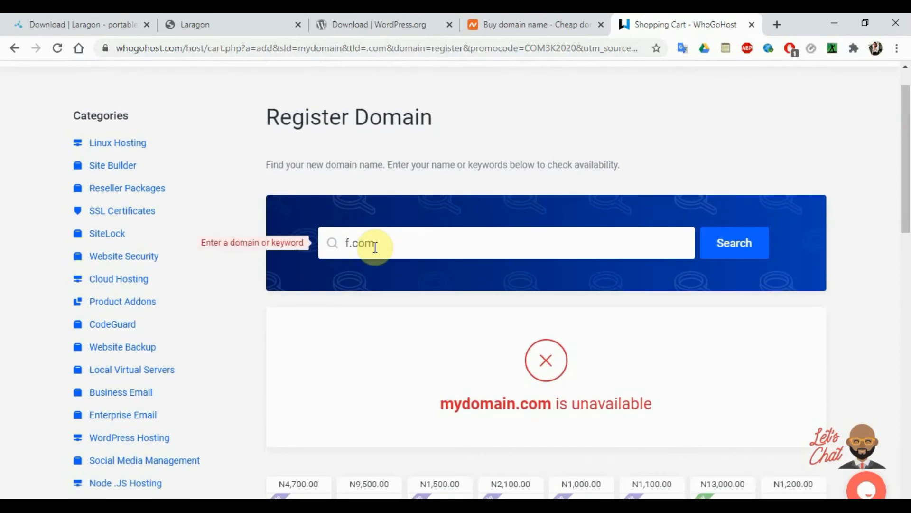
type("wordpressseries")
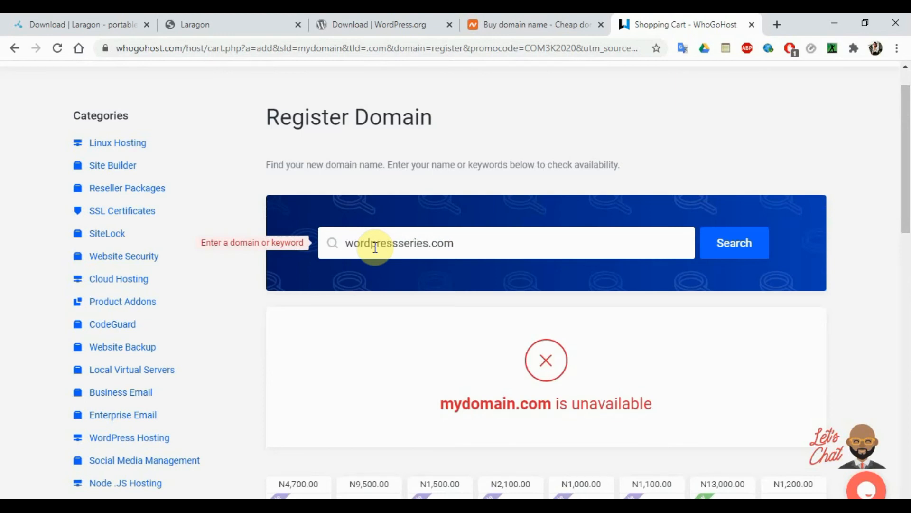
left_click(740, 245)
- Confirm wordpressseries.com costs N4,700.00 and look over other extensions and suggested domains
scroll(741, 246, "down", 3)
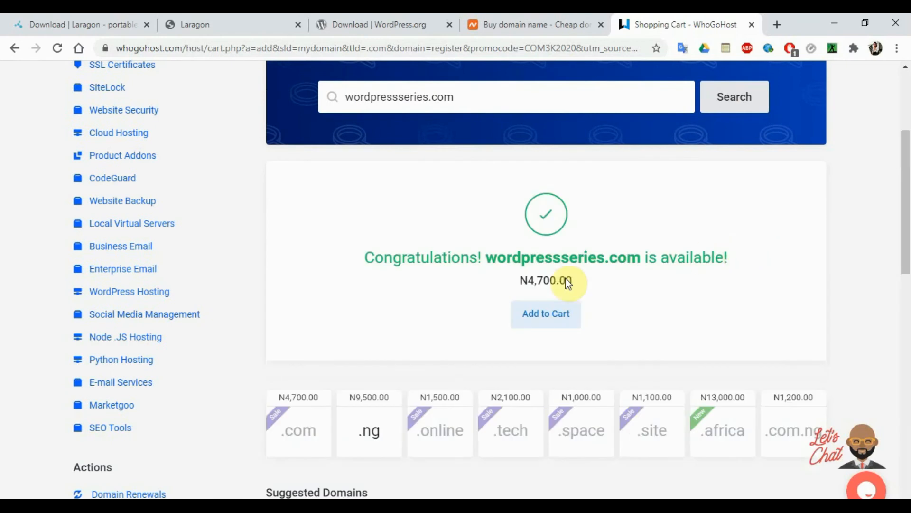
double_click(536, 280)
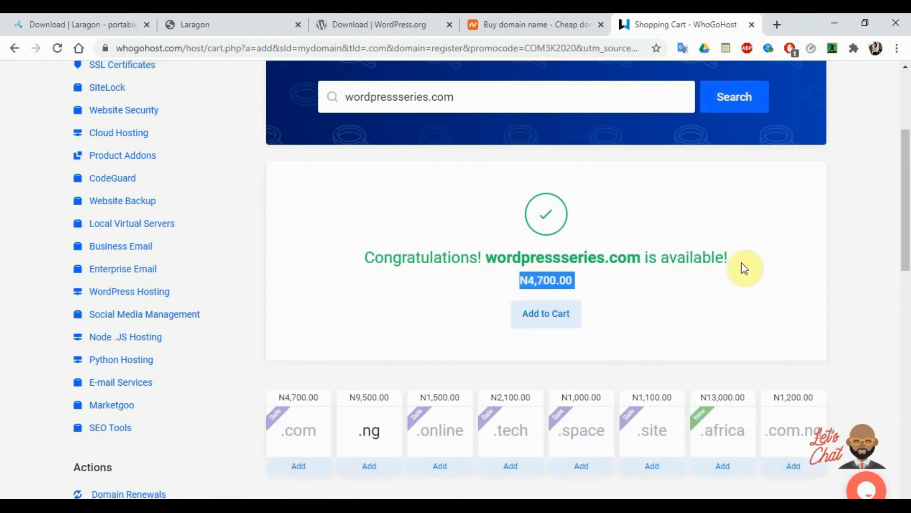
left_click_drag(907, 211, 908, 224)
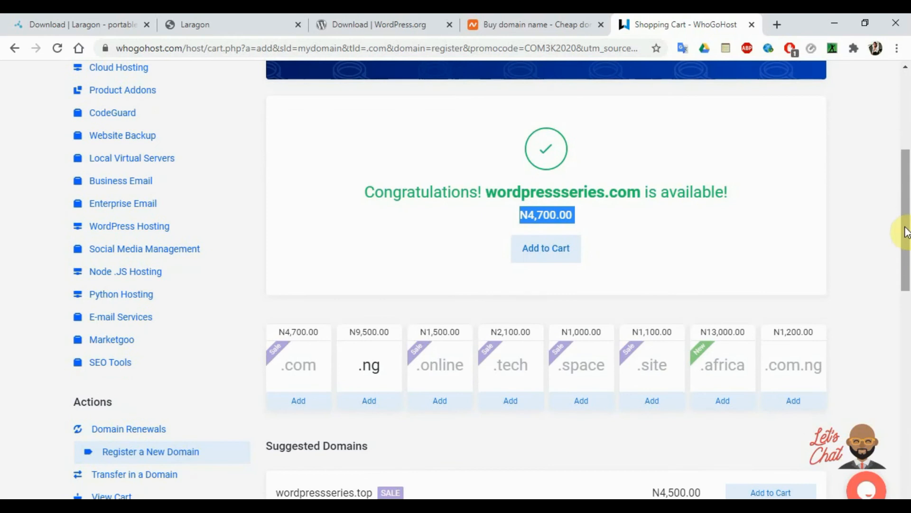
left_click_drag(905, 228, 909, 261)
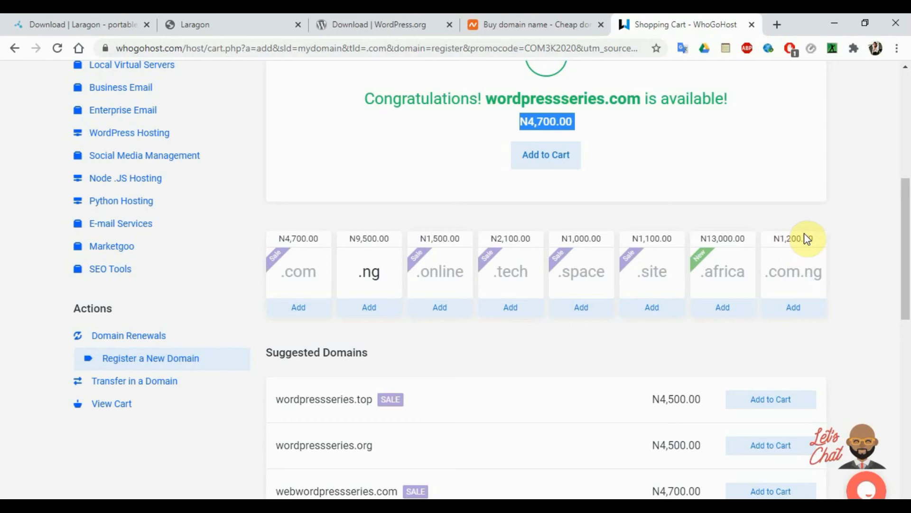
left_click_drag(906, 238, 906, 250)
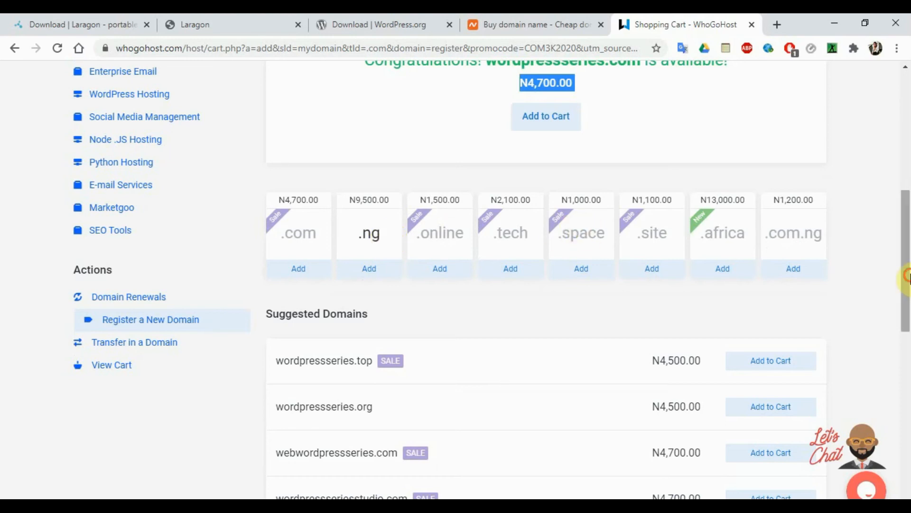
mouse_move(906, 271)
left_mouse_down()
mouse_move(905, 188)
mouse_move(906, 280)
left_mouse_up()
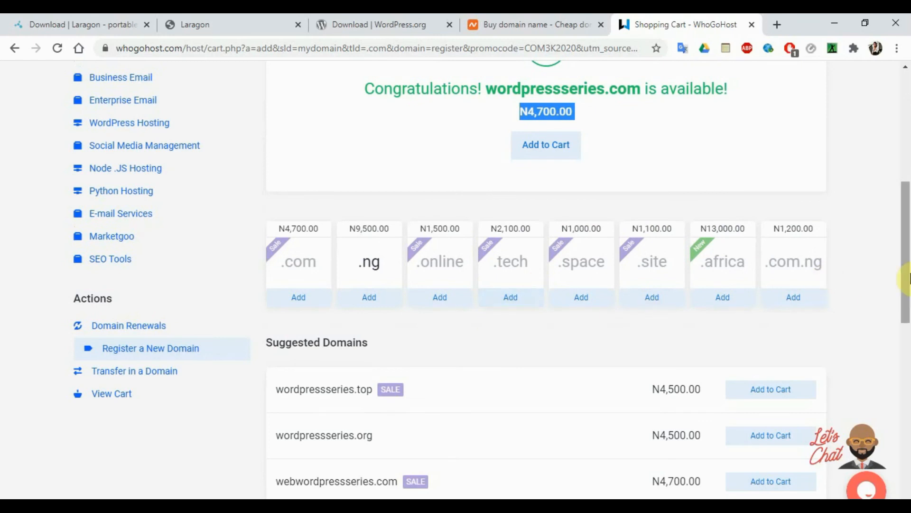
left_click_drag(908, 276, 898, 207)
scroll(898, 207, "up", 2)
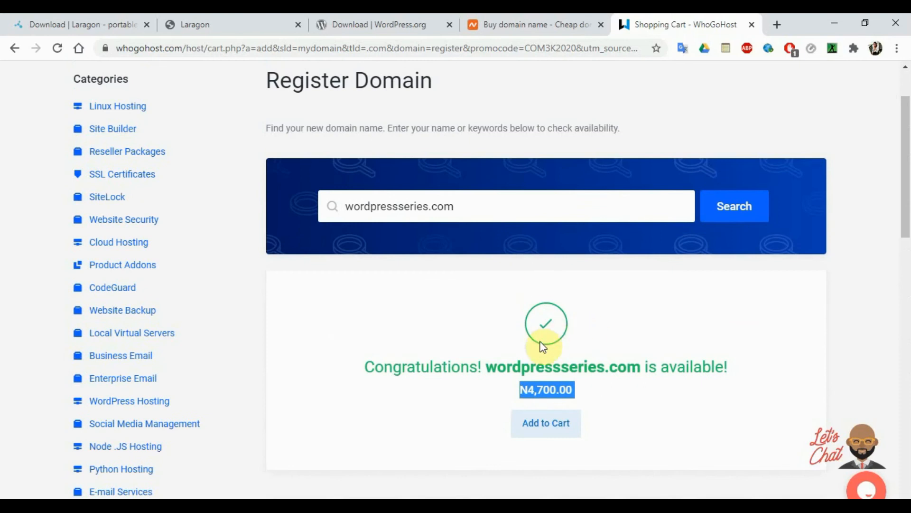
- Clear the Whogohost domain search field and switch back to the Namecheap tab
left_click(434, 320)
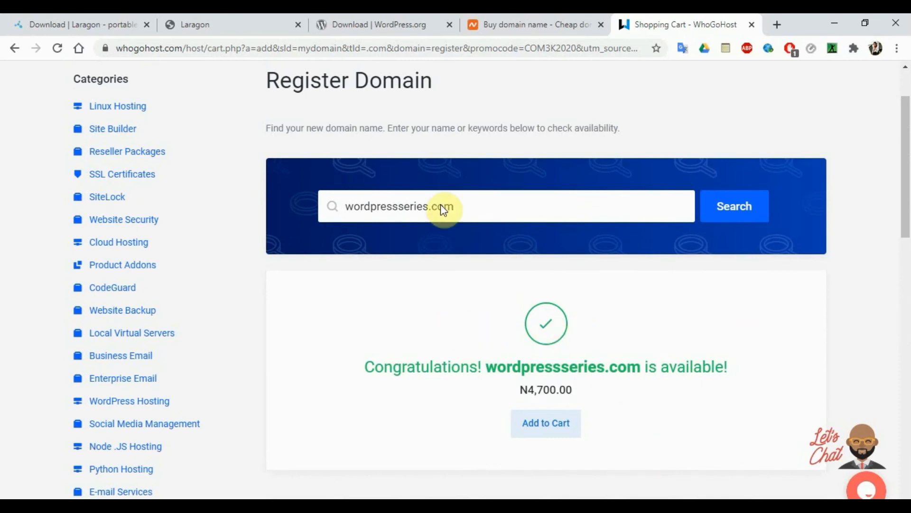
triple_click(541, 212)
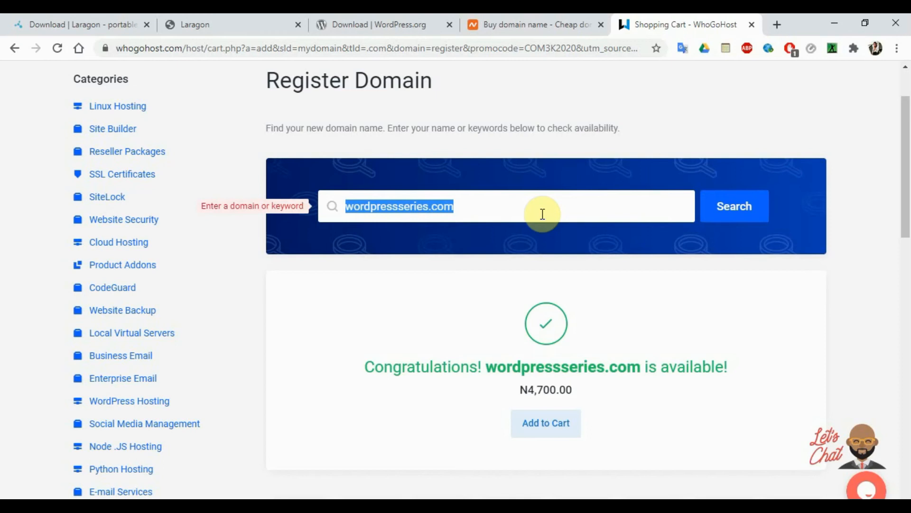
key("BackSpace")
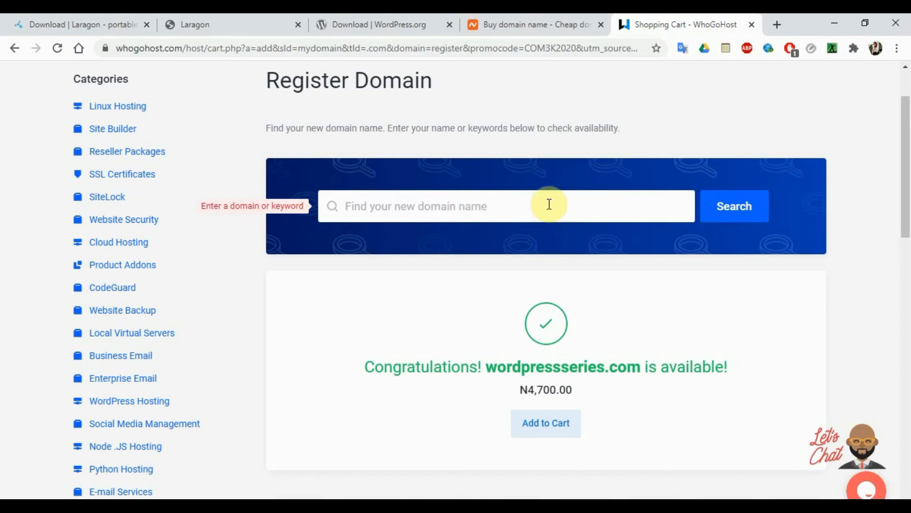
left_click(508, 23)
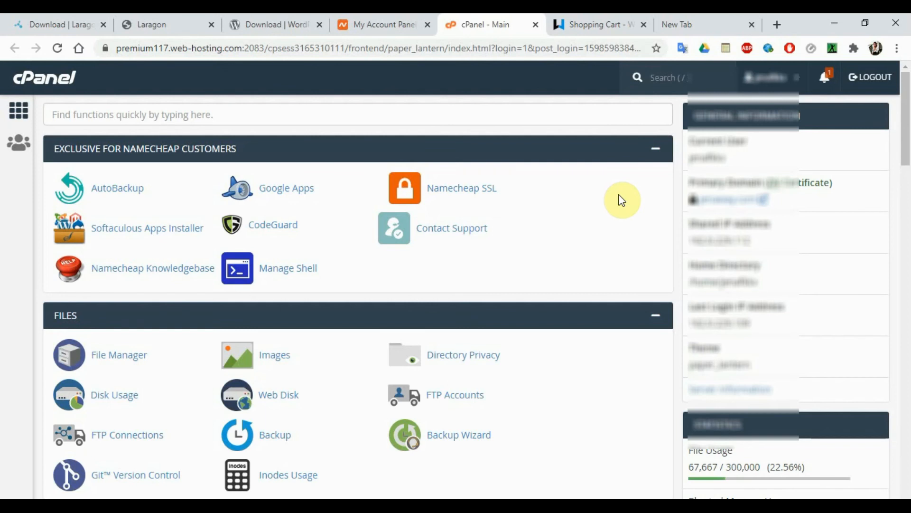
- Filter the cPanel tools with 'doma' to show Domains, Addon Domains, Subdomains and Aliases
mouse_move(905, 101)
left_mouse_down()
mouse_move(908, 372)
mouse_move(904, 85)
left_mouse_up()
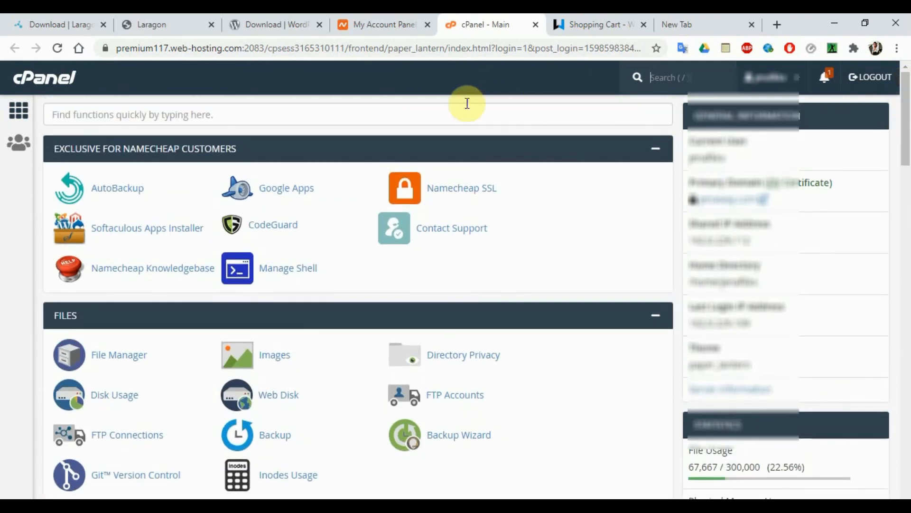
left_click(302, 124)
type("s")
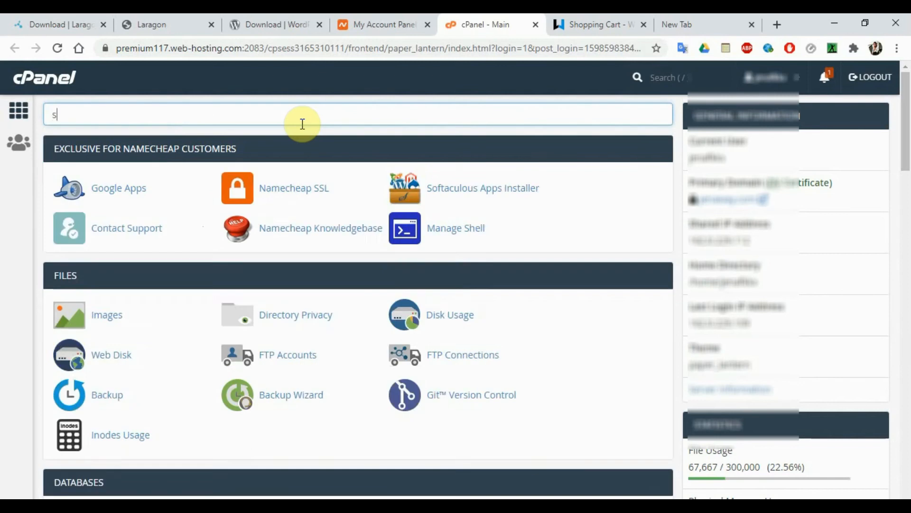
key("BackSpace")
type("doma")
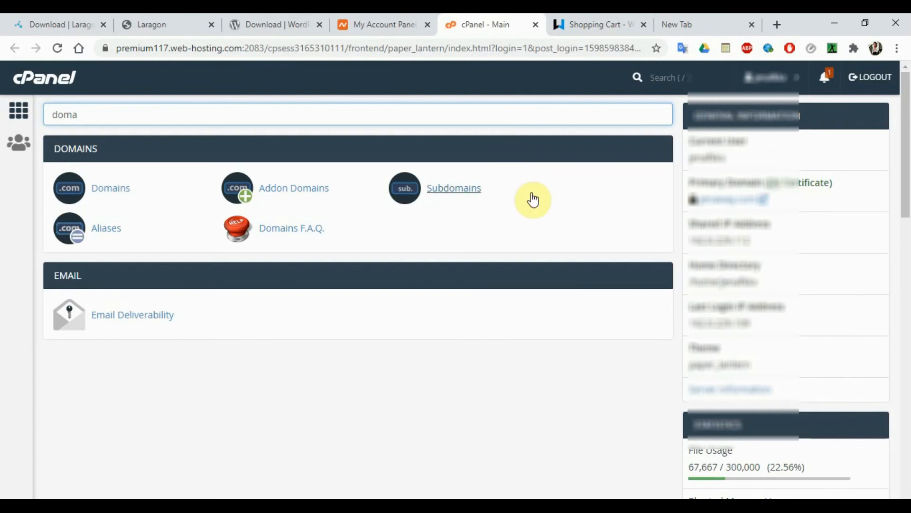
- On the Subdomains page, enter subdomain 'worpress' under parent domain sampleedu.tk
left_click(453, 189)
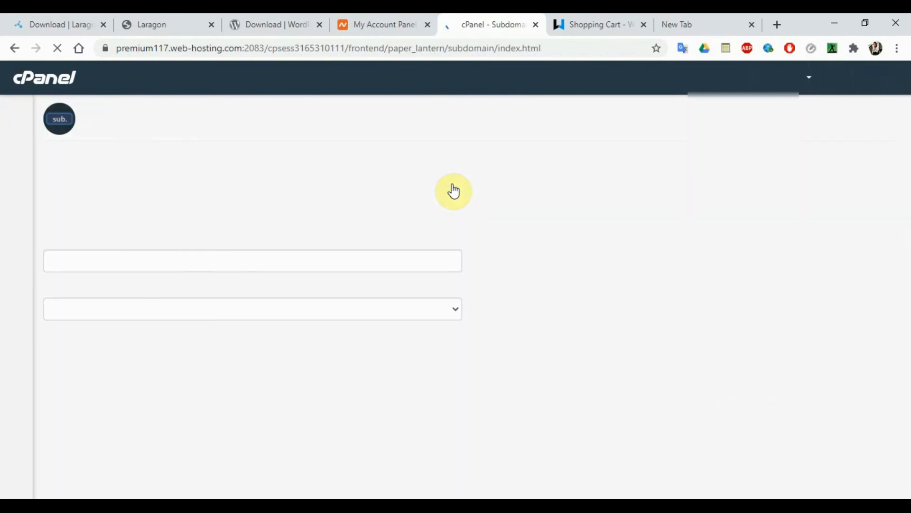
left_click(147, 258)
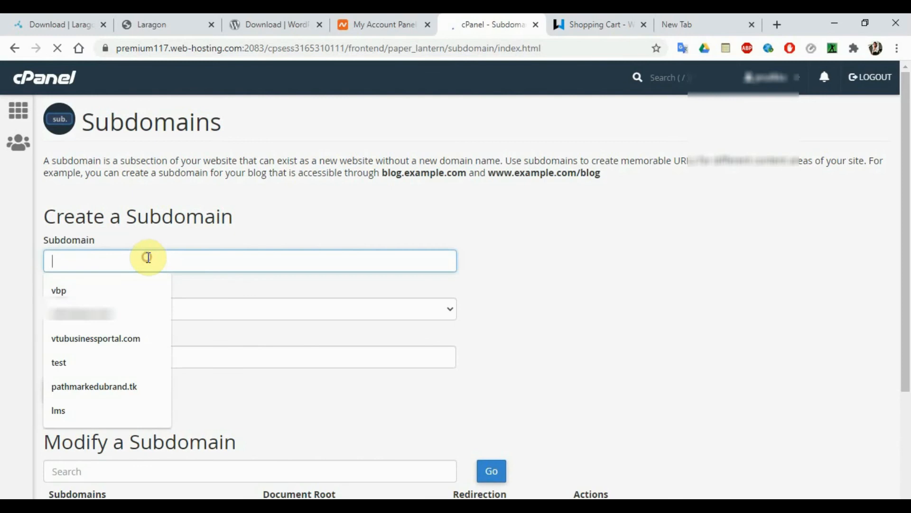
left_click(237, 304)
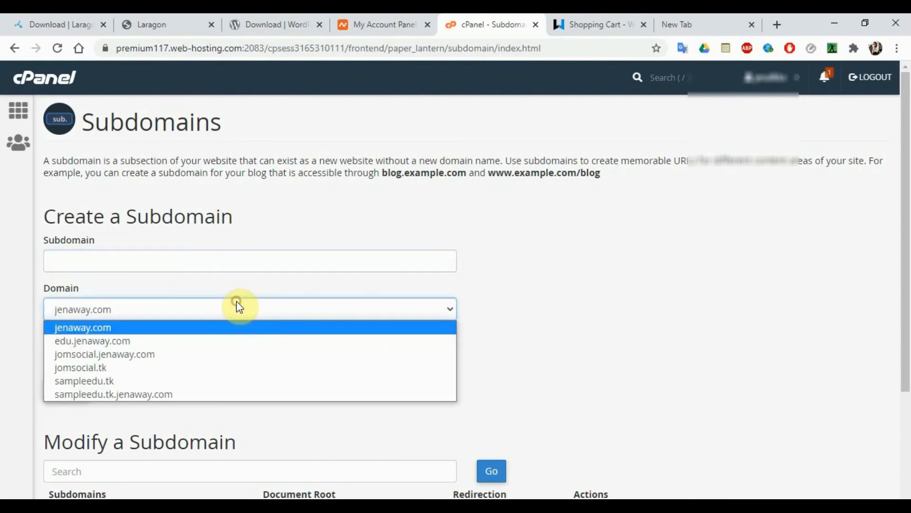
left_click(183, 384)
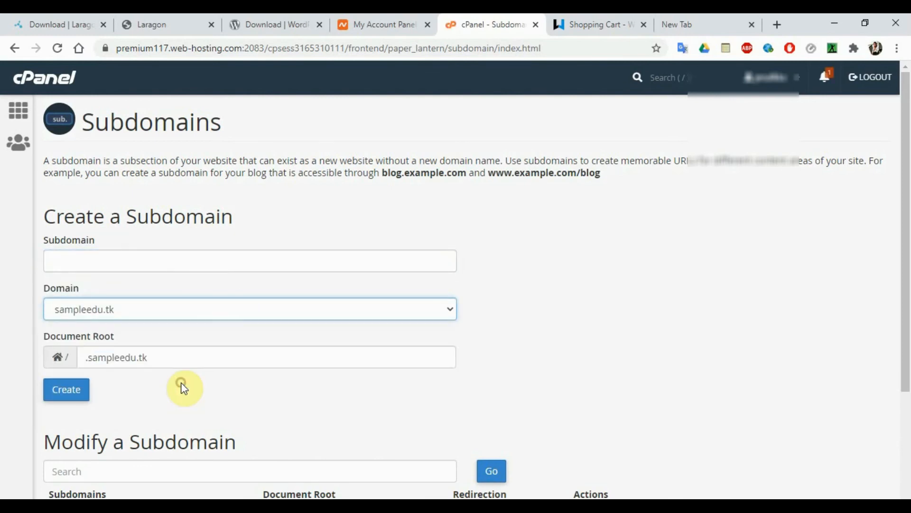
left_click(257, 258)
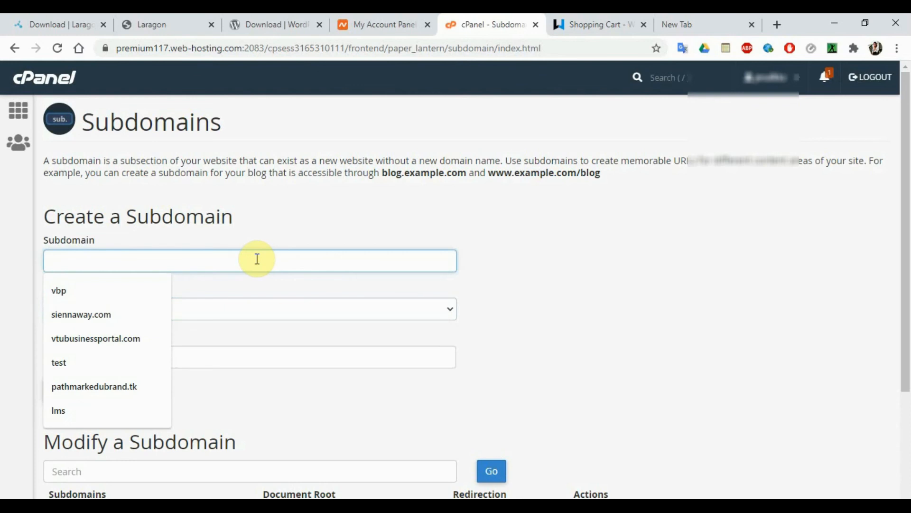
type("worpress")
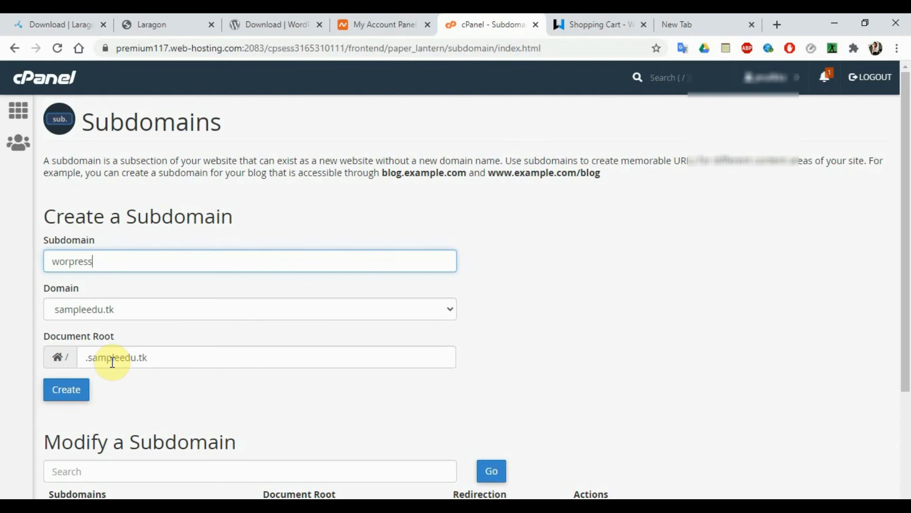
- Change the subdomain's document root to 'worpresssample'
left_click(91, 357)
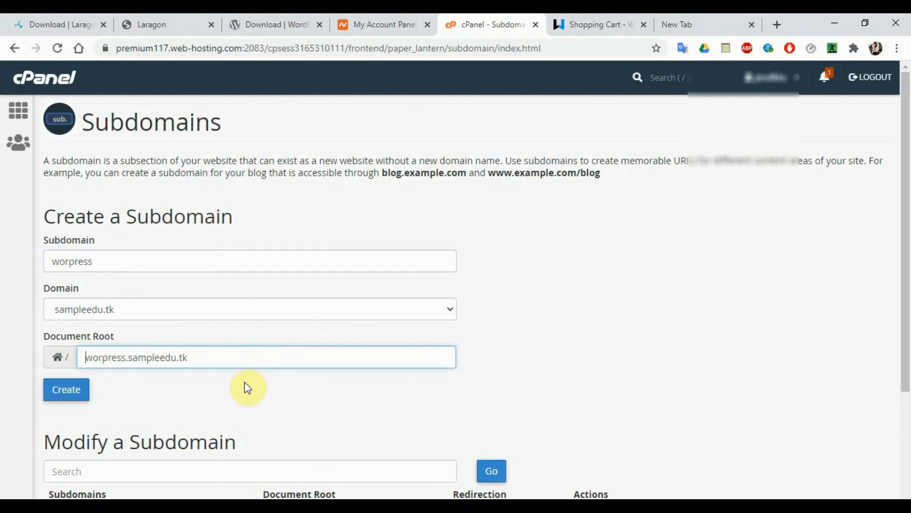
left_click(226, 393)
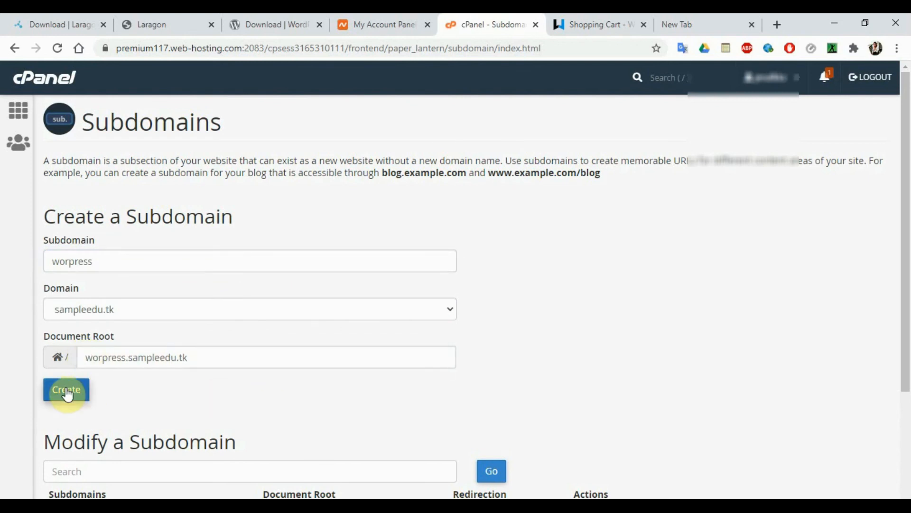
left_click_drag(127, 357, 275, 386)
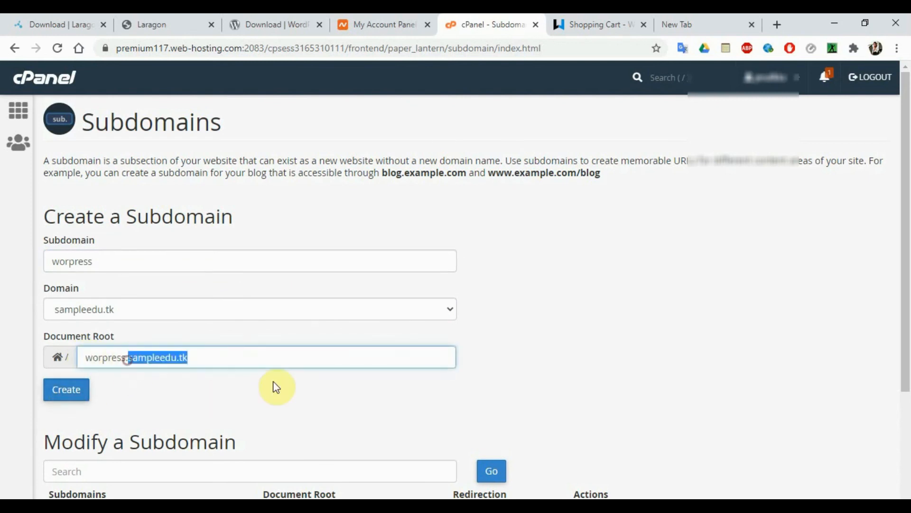
key("BackSpace")
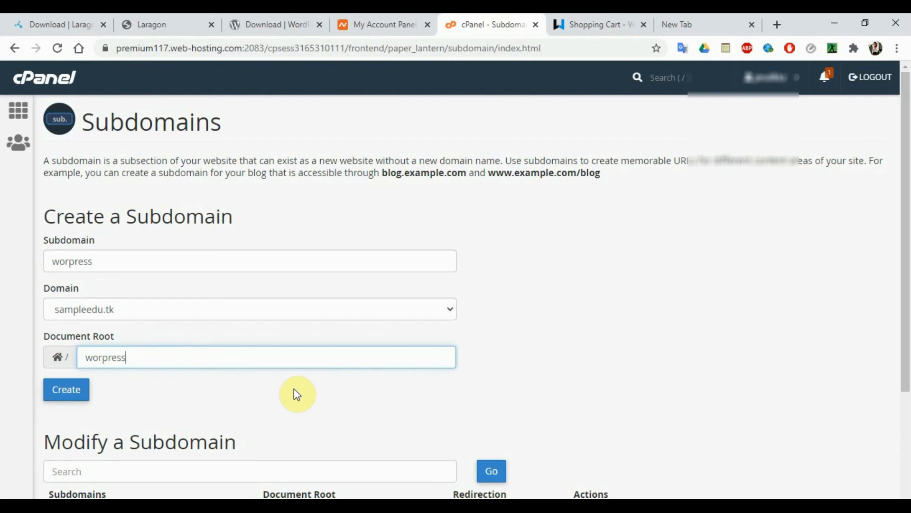
type("sample")
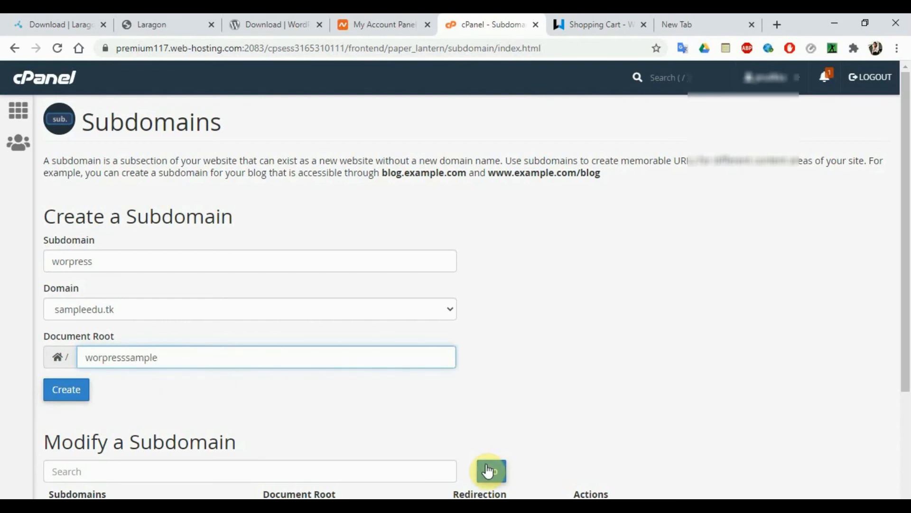
left_click_drag(906, 285, 858, 402)
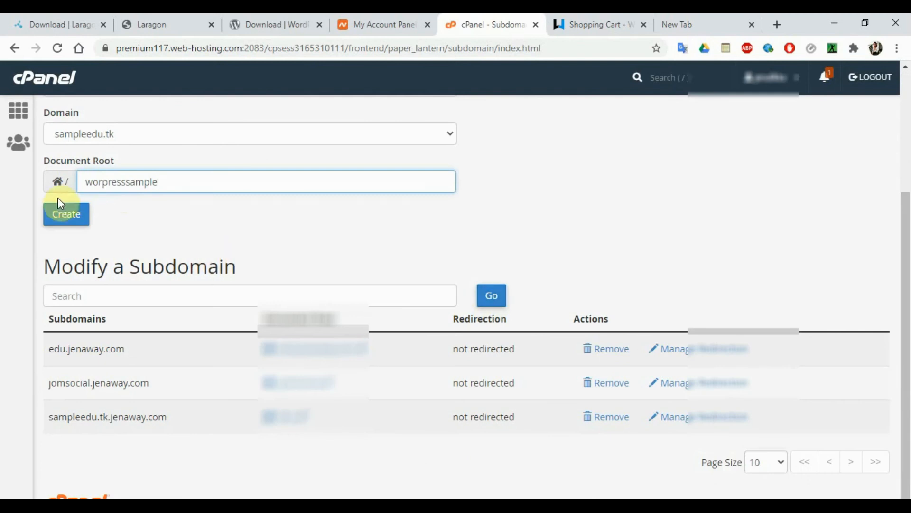
- Create the worpress.sampleedu.tk subdomain, highlight its name in the confirmation, and open a new tab
left_click(59, 214)
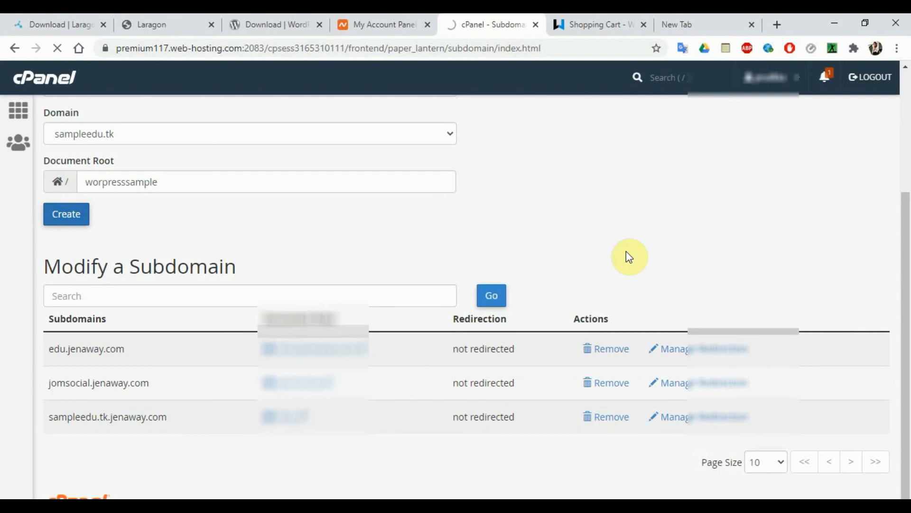
left_click_drag(908, 204, 907, 96)
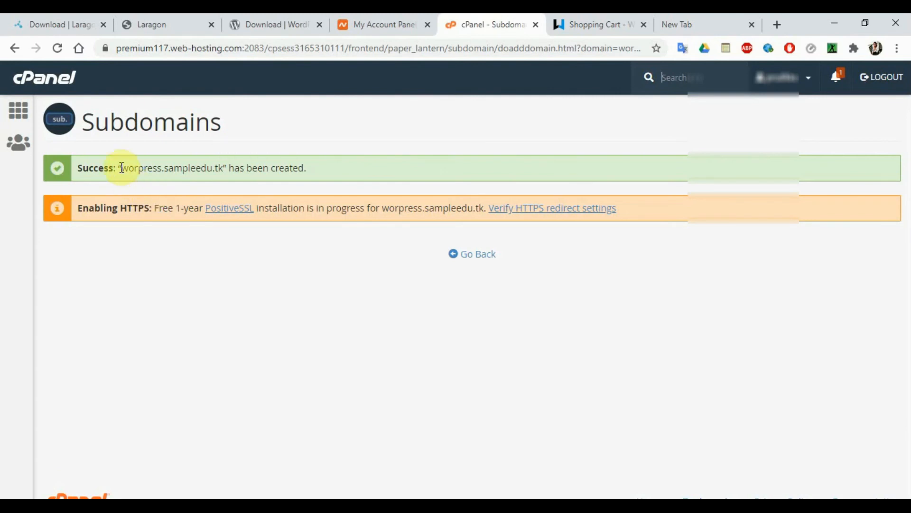
left_click_drag(122, 169, 221, 175)
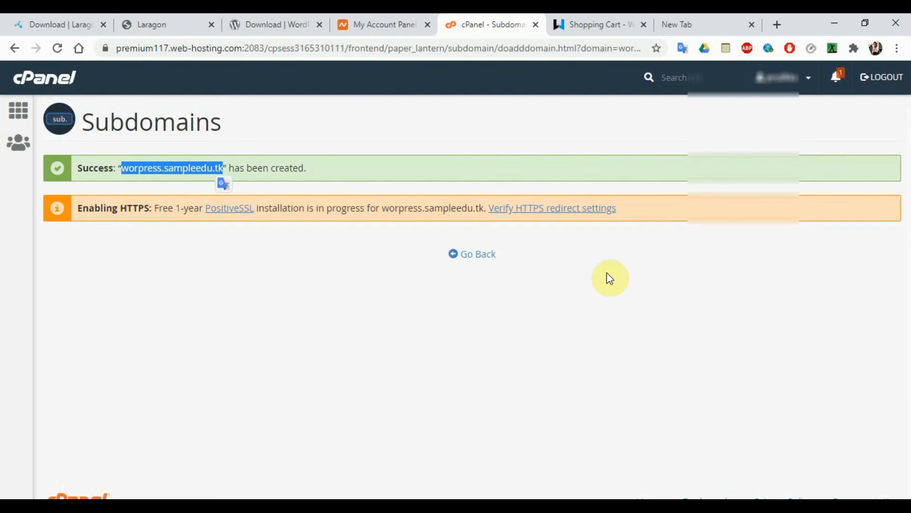
left_click(718, 24)
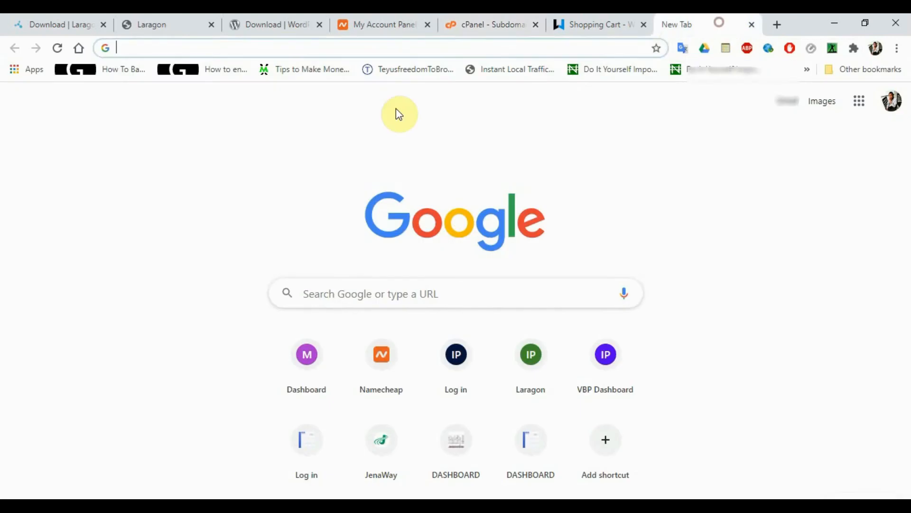
- Check gowenyy on freenom.com, finding it free under .tk, .ml, .ga, .cf and .gq
type("freeno")
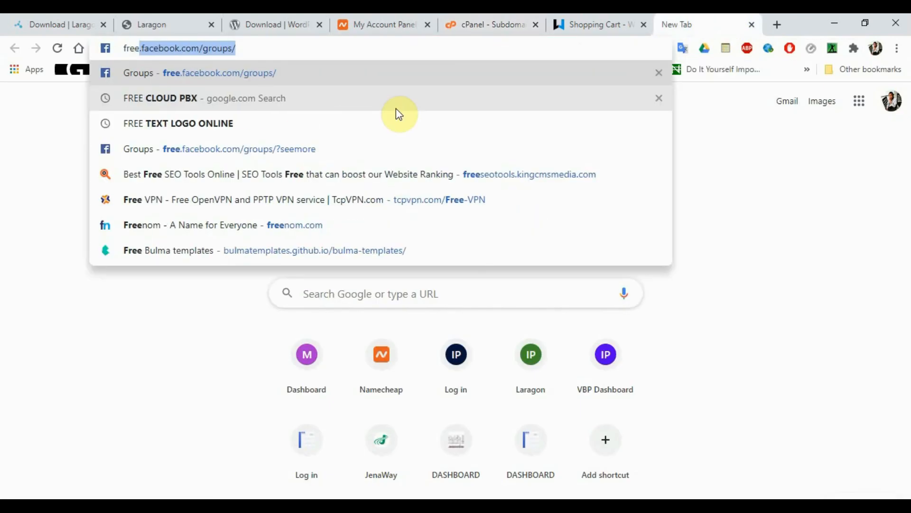
type("m")
key("Return")
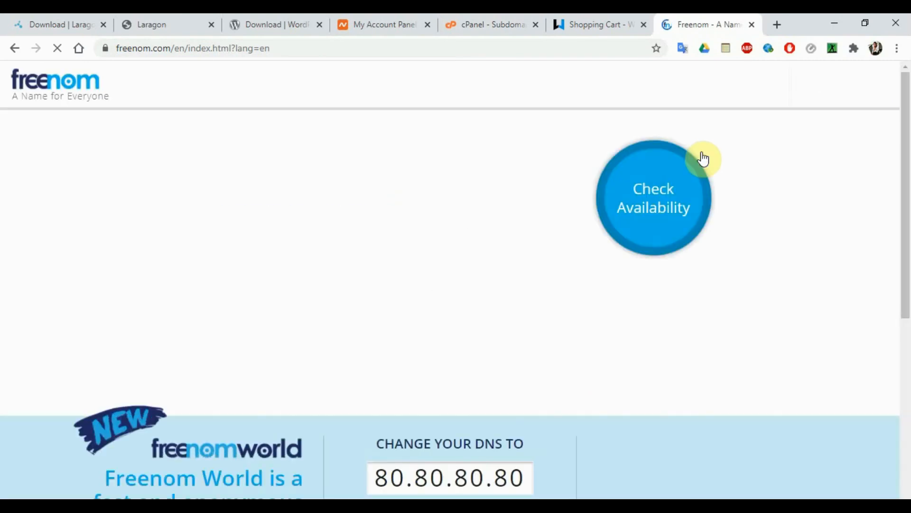
left_click(274, 202)
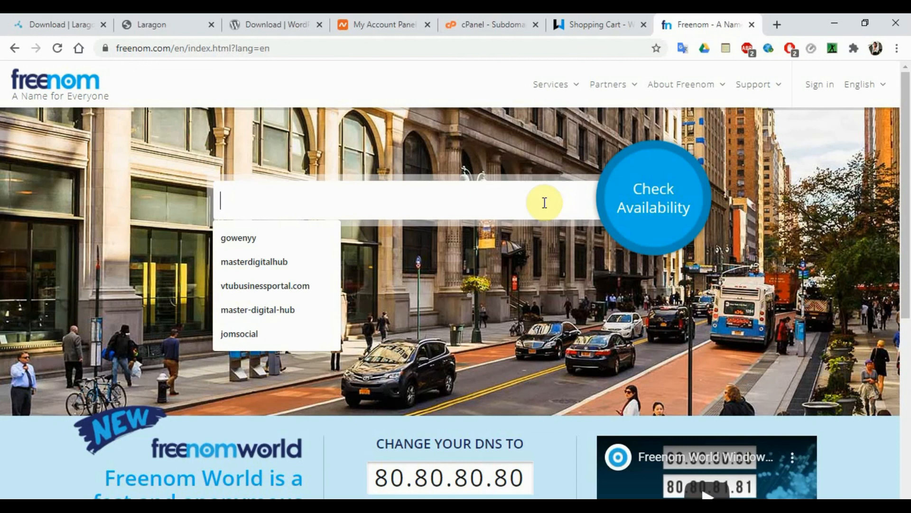
left_click(253, 238)
left_click(687, 200)
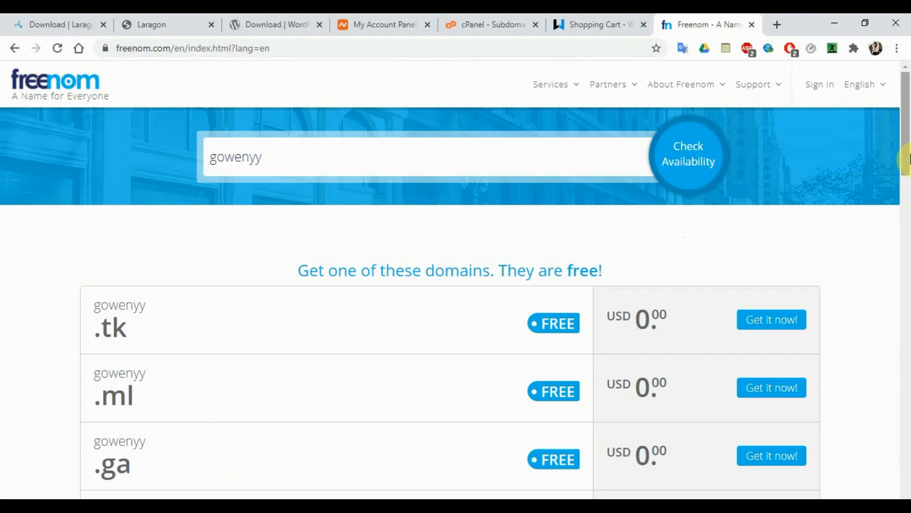
left_click_drag(907, 159, 907, 180)
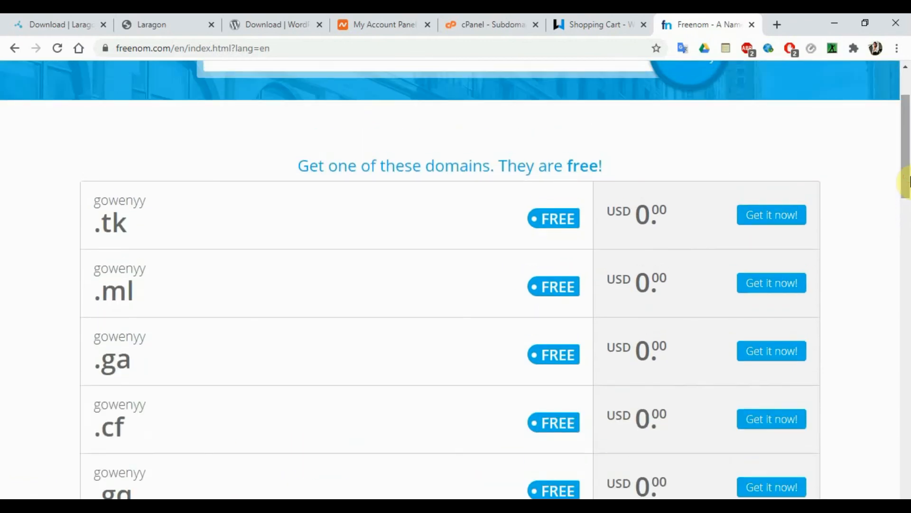
left_click(593, 21)
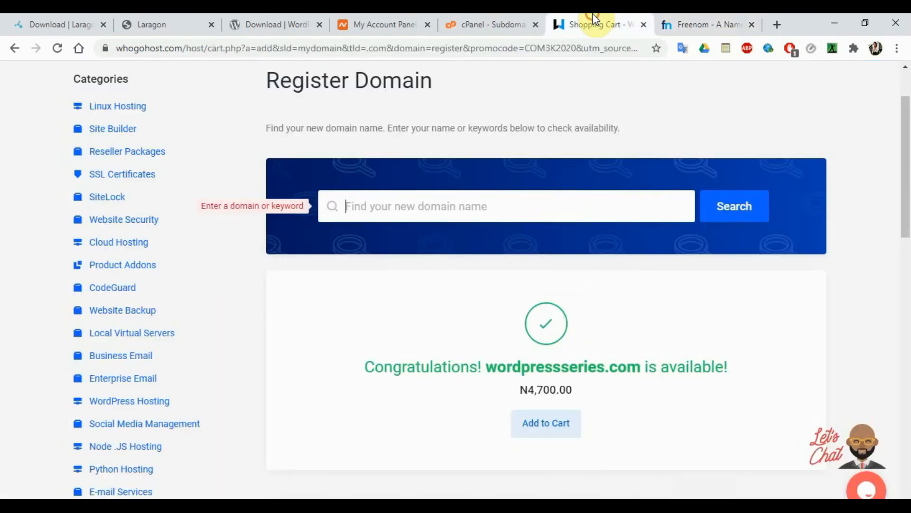
- Return to the cPanel Subdomains tab confirming worpress.sampleedu.tk was created
left_click(507, 18)
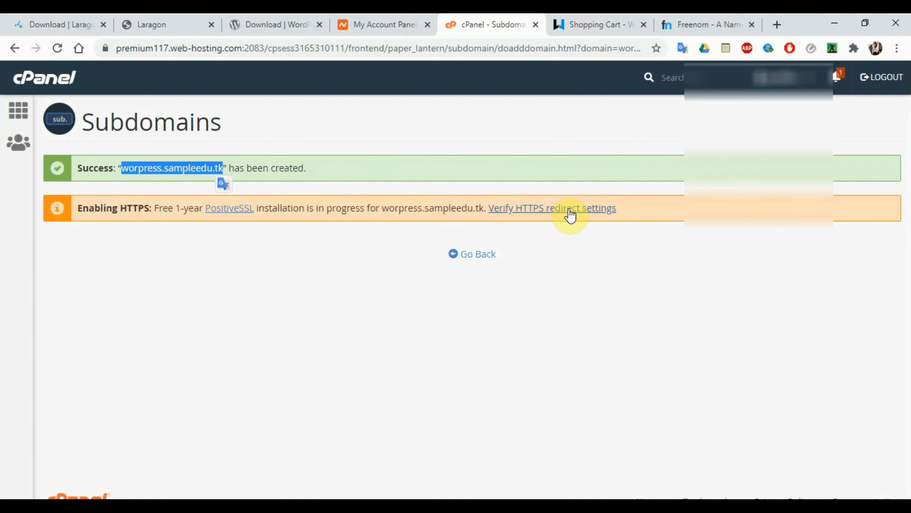
- Verify worpress.sampleedu.tk appears in the Modify a Subdomain list, then go to the cPanel home page
left_click(472, 255)
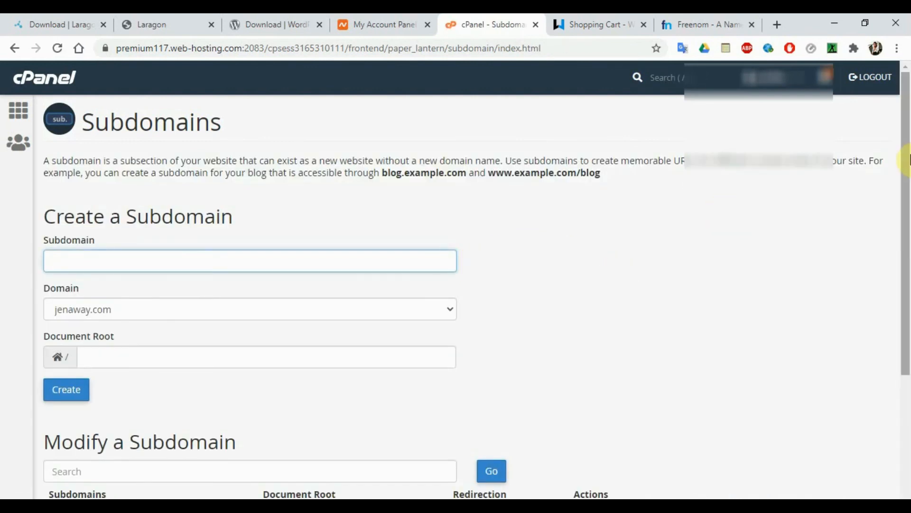
left_click_drag(907, 159, 908, 278)
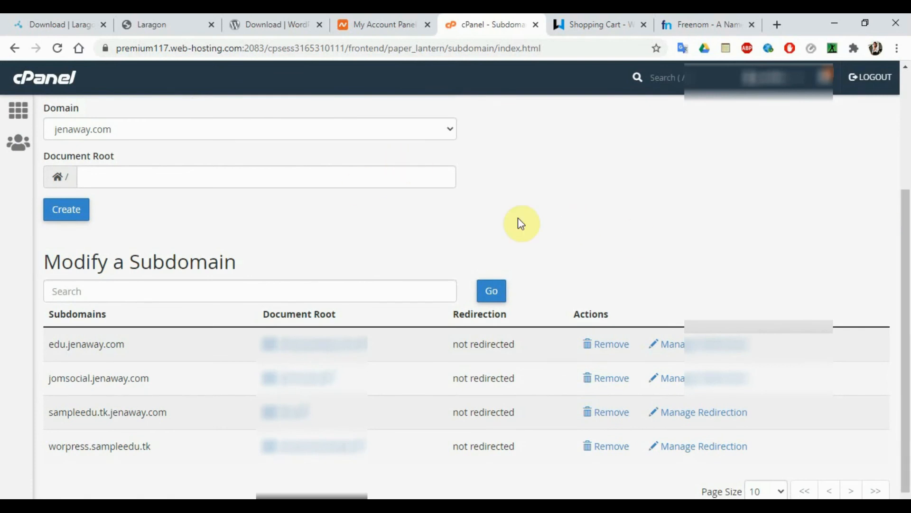
left_click(19, 113)
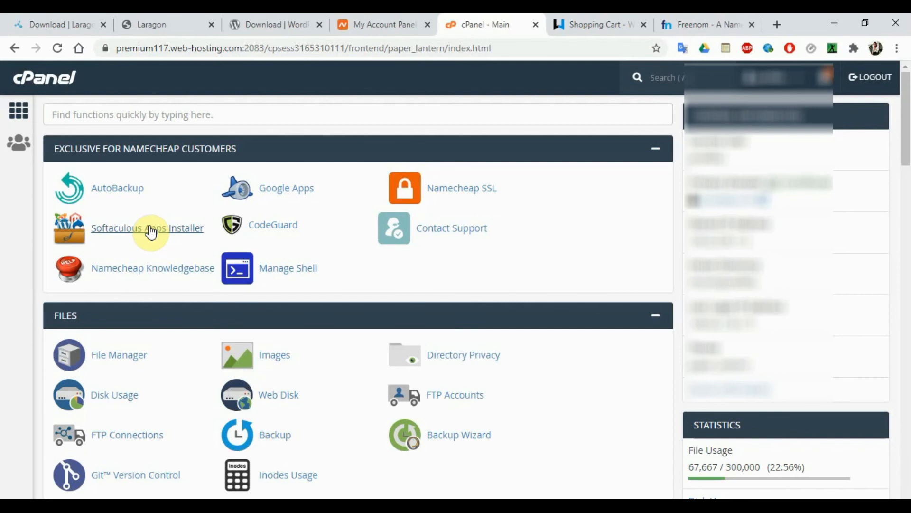
- Launch the WordPress installer from Softaculous Apps Installer
left_click(151, 232)
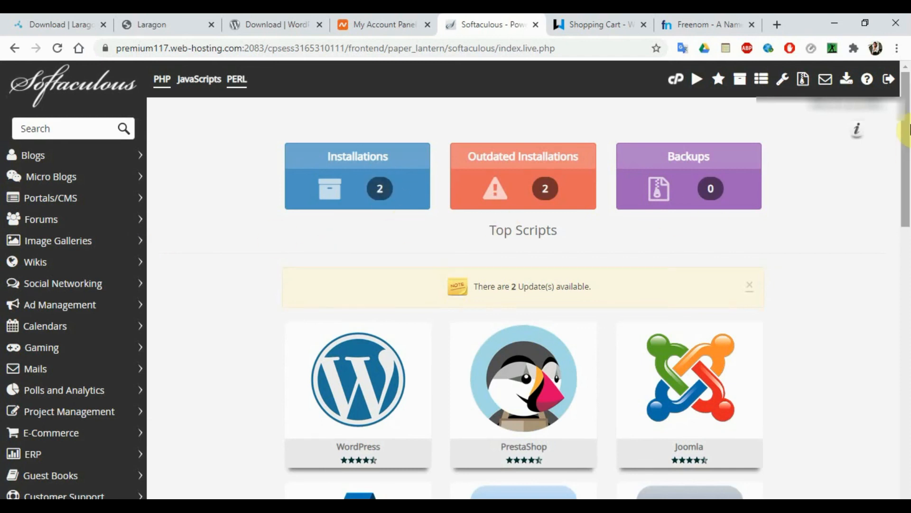
left_click_drag(907, 124, 908, 87)
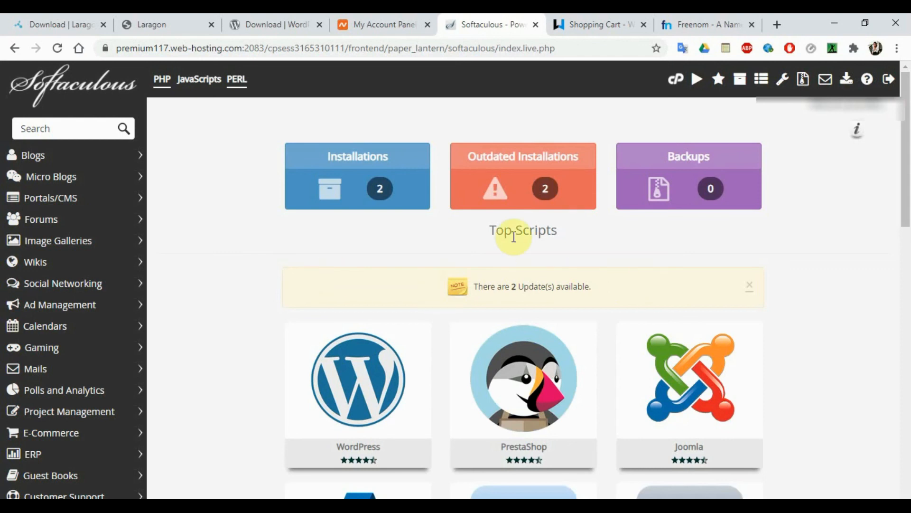
mouse_move(332, 366)
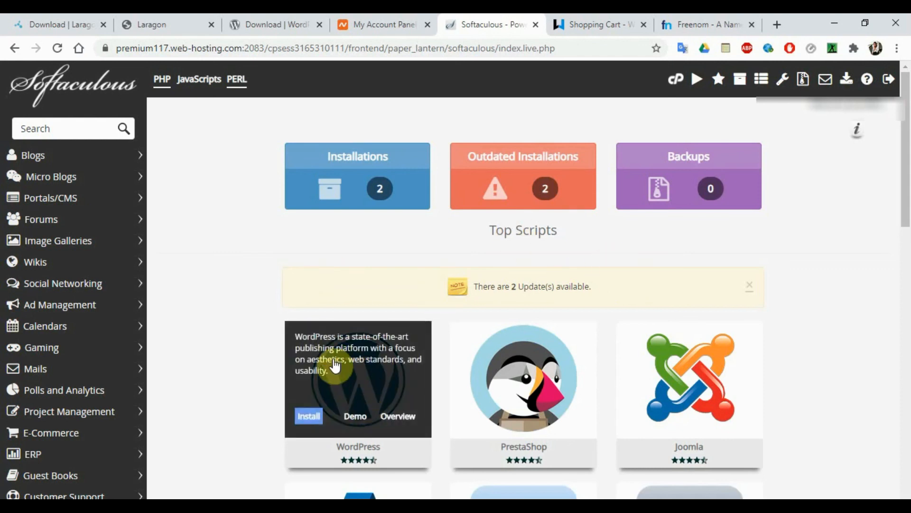
left_click(309, 416)
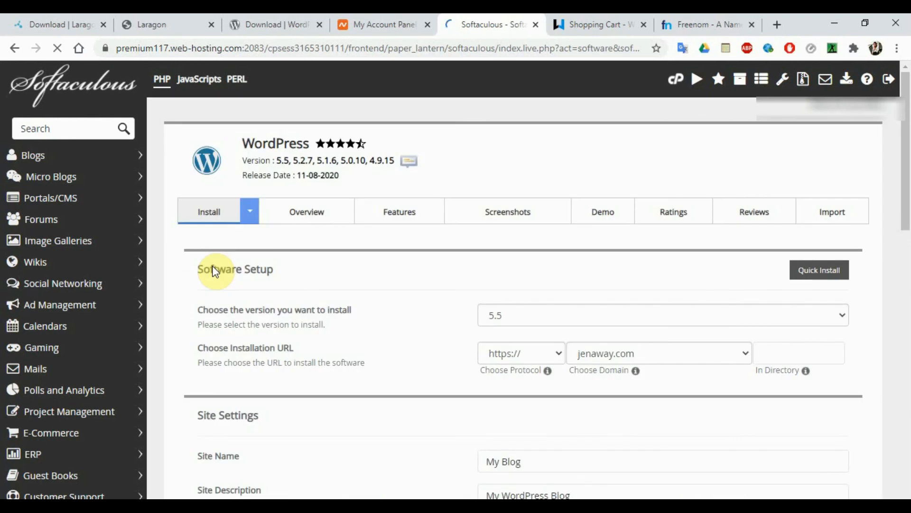
- Set the WordPress install domain to worpress.sampleedu.tk
left_click(642, 352)
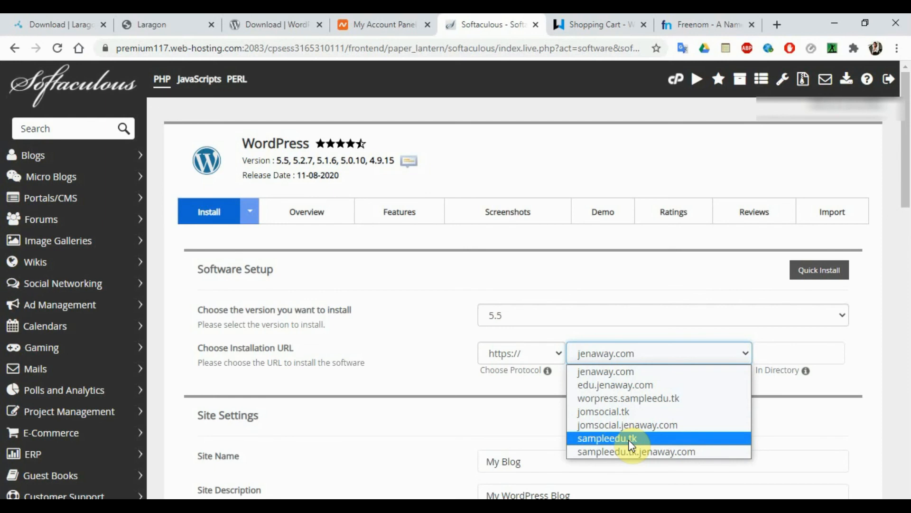
left_click(605, 402)
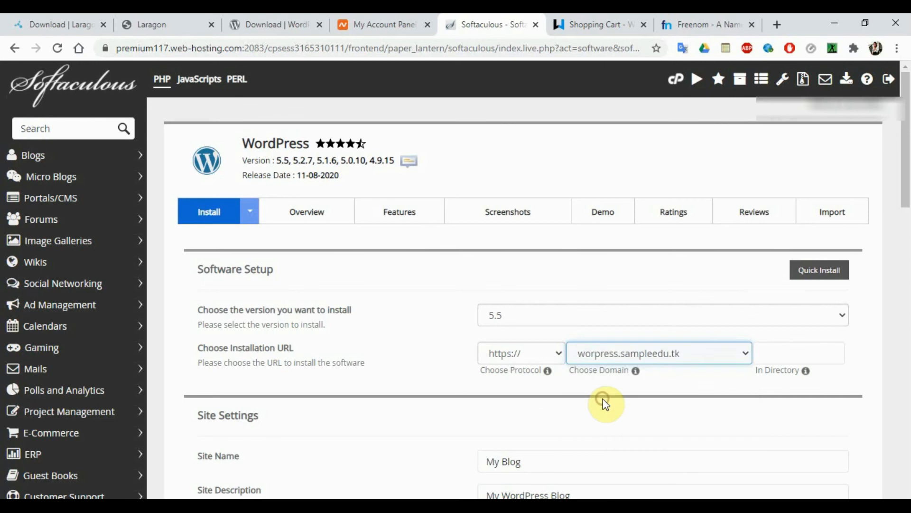
left_click_drag(908, 213, 908, 261)
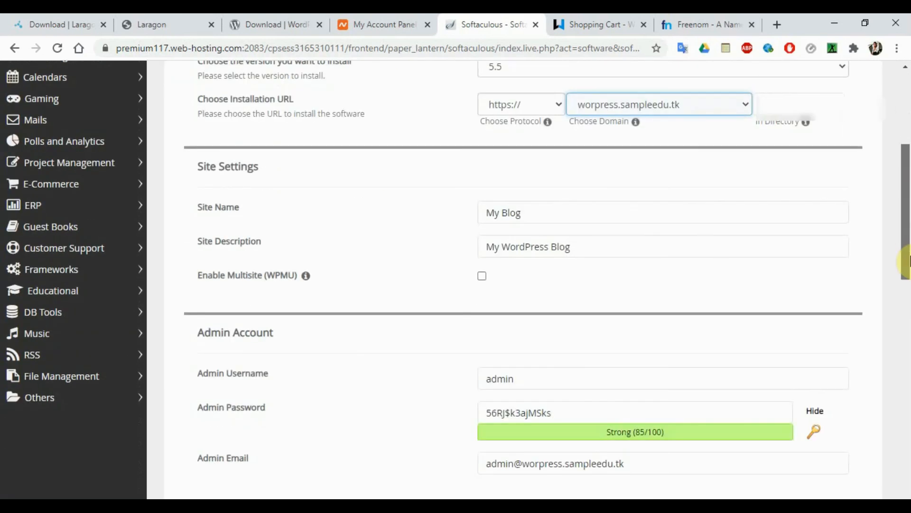
- Change the site name from My Blog to 'WordPress Series'
triple_click(550, 211)
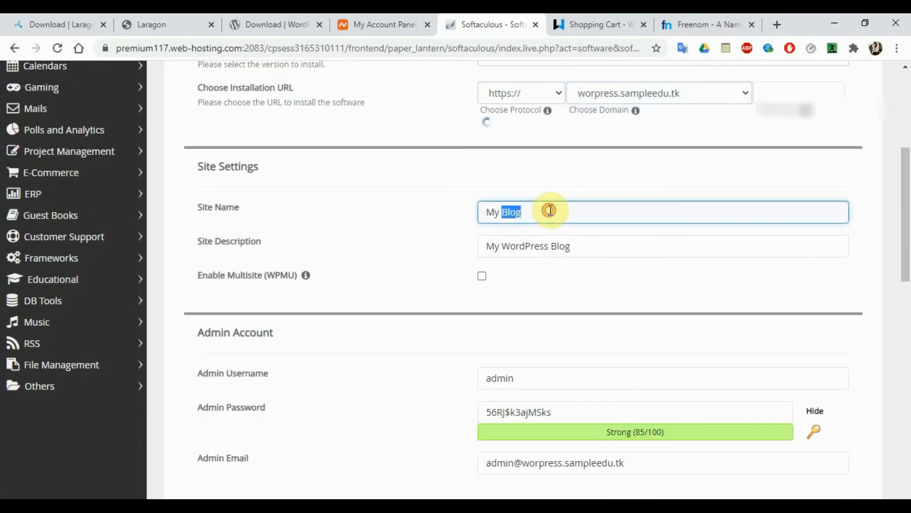
type("Wor")
key("BackSpace")
key("BackSpace")
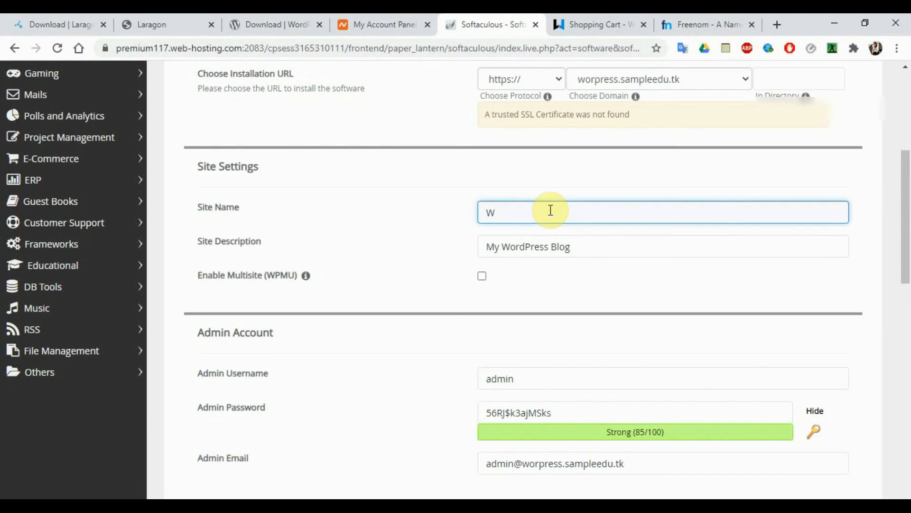
type("ordPress Series")
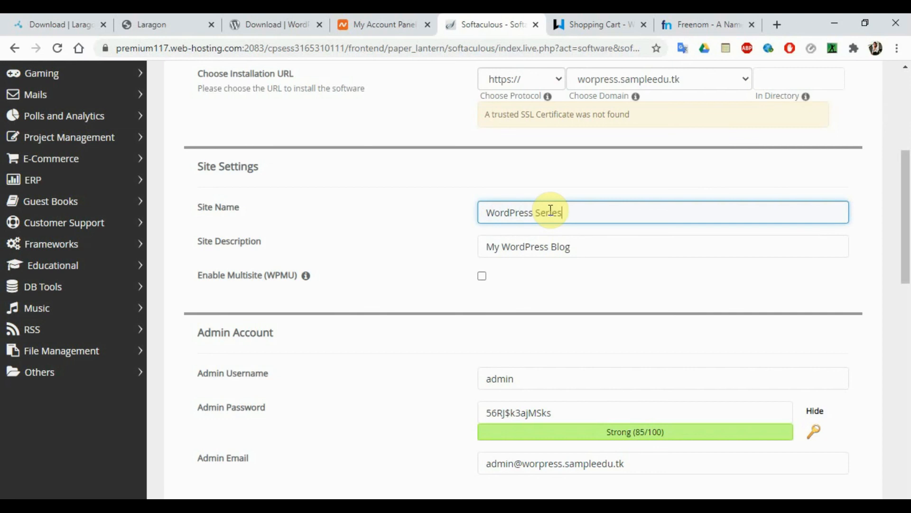
- Copy 'WordPress Series' into the Site Description field
triple_click(523, 212)
key("ctrl+c")
triple_click(519, 244)
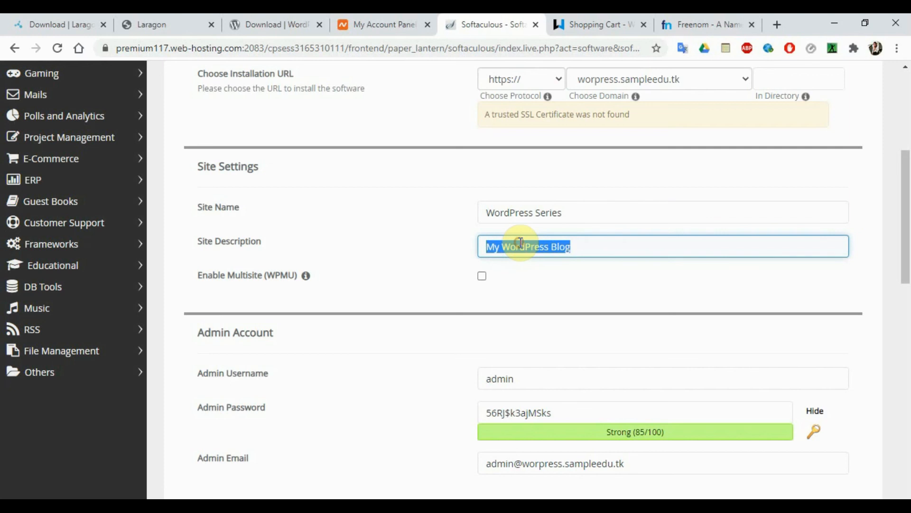
key("ctrl+v")
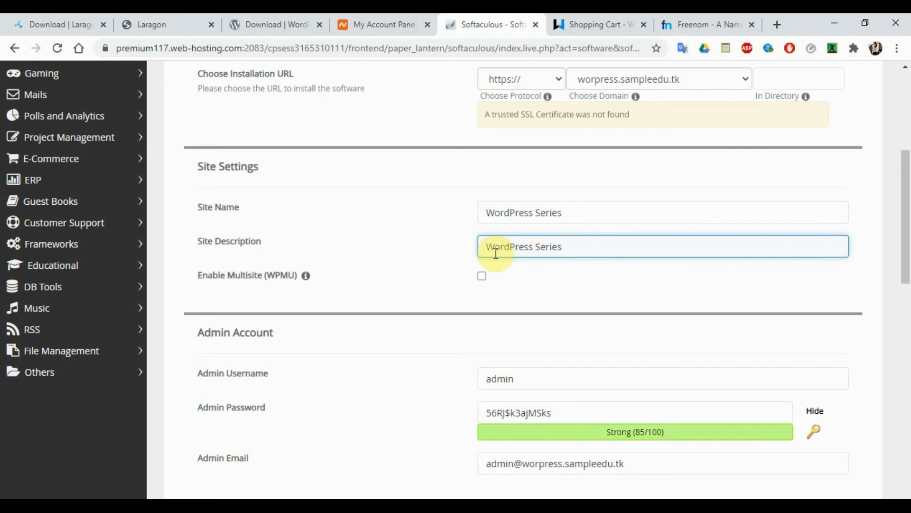
left_click_drag(894, 221, 902, 223)
left_click(833, 214)
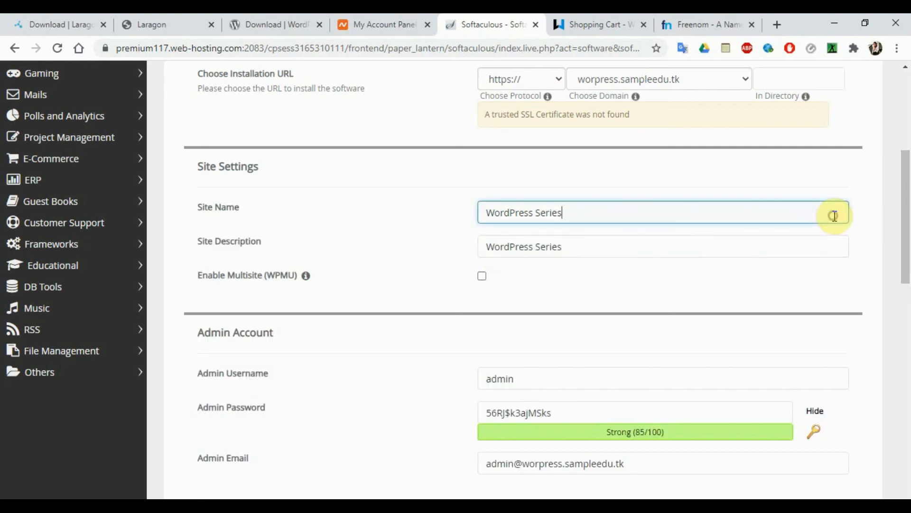
left_click(786, 180)
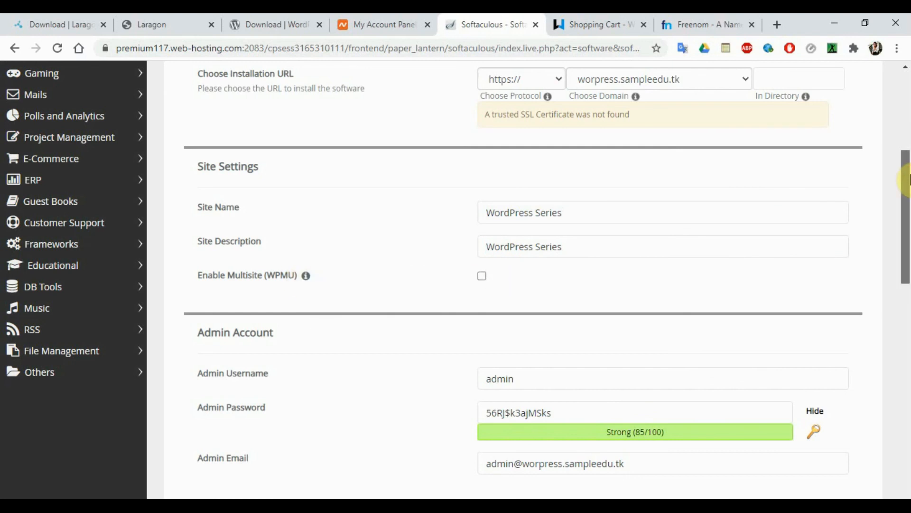
- Replace the admin password with a generated Strong (85/100) one and review the admin e-mail field
left_click_drag(907, 180, 908, 231)
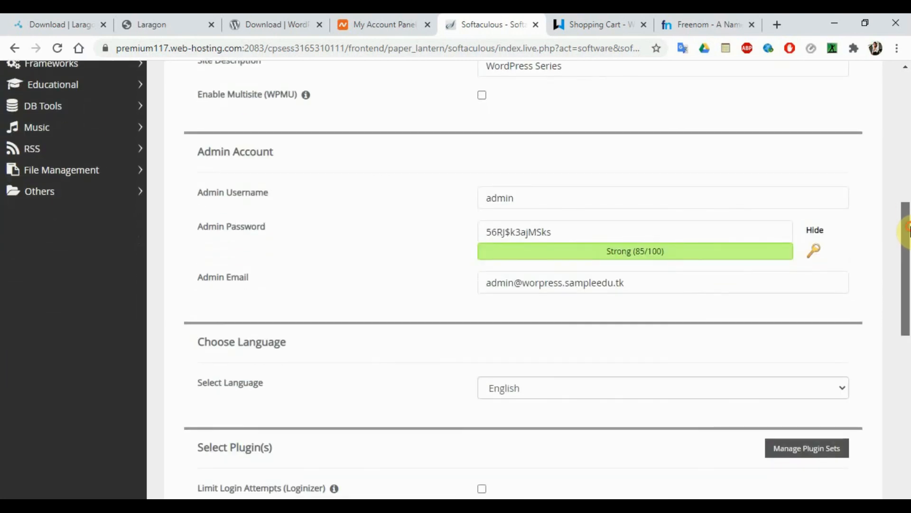
left_click(511, 235)
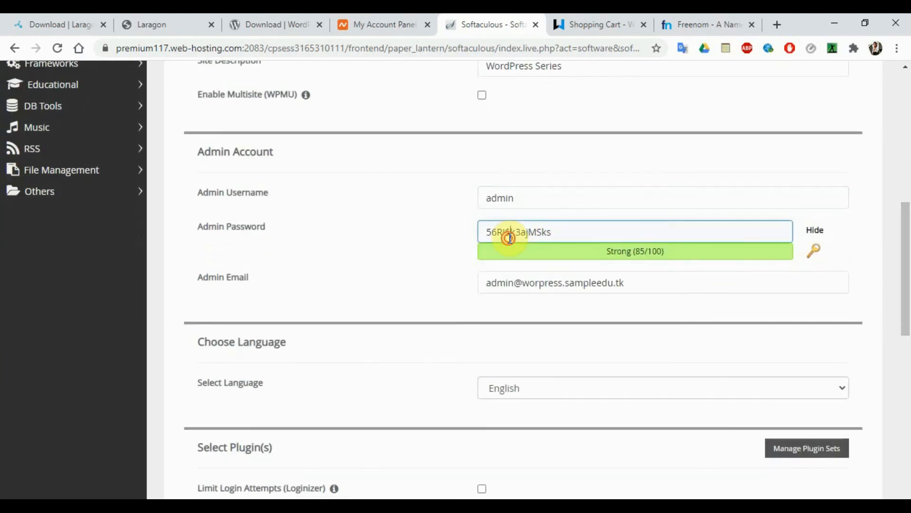
triple_click(510, 236)
type("1234567890")
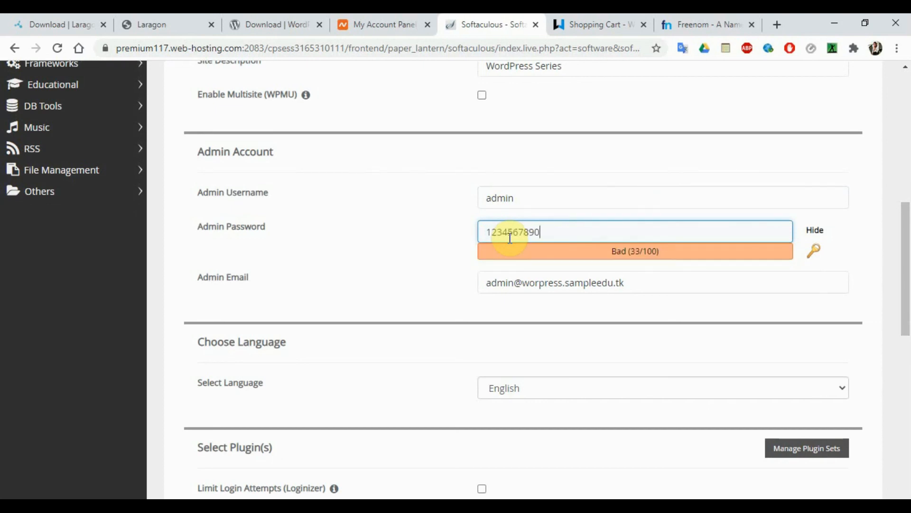
left_click(816, 257)
triple_click(561, 228)
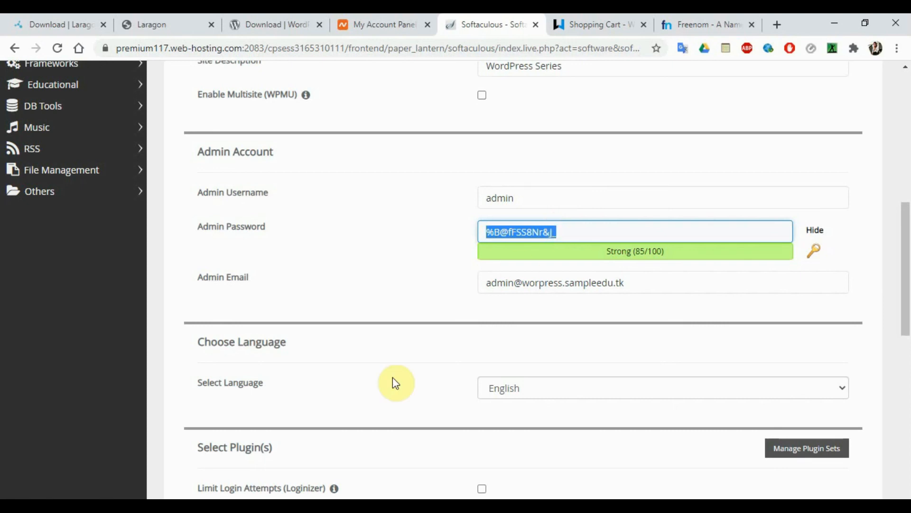
left_click(380, 248)
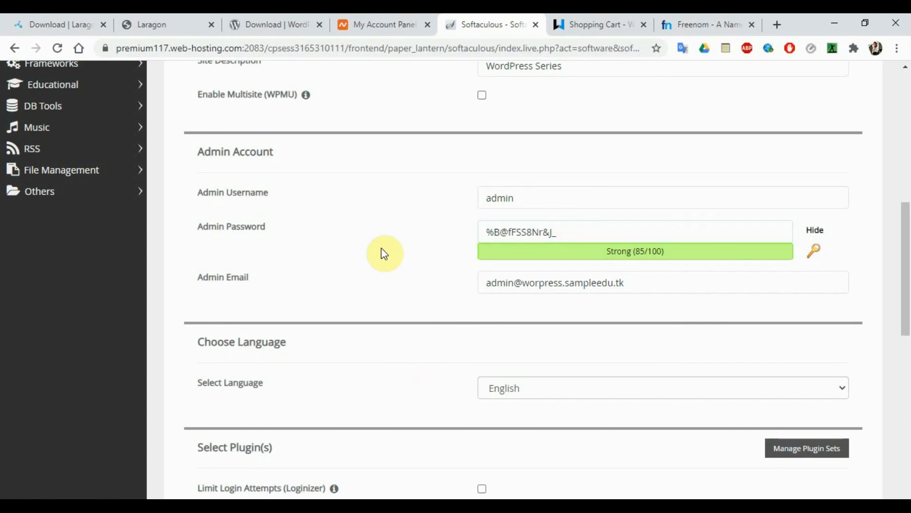
left_click(583, 285)
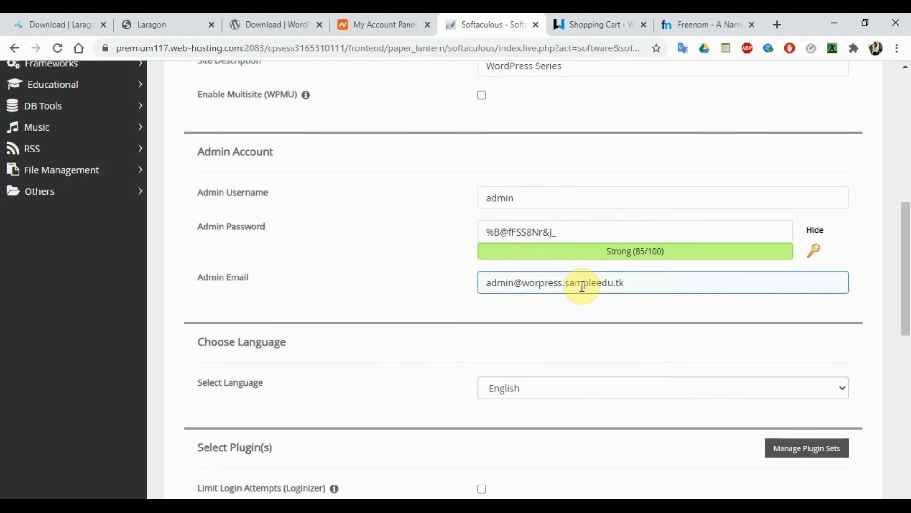
left_click(520, 231)
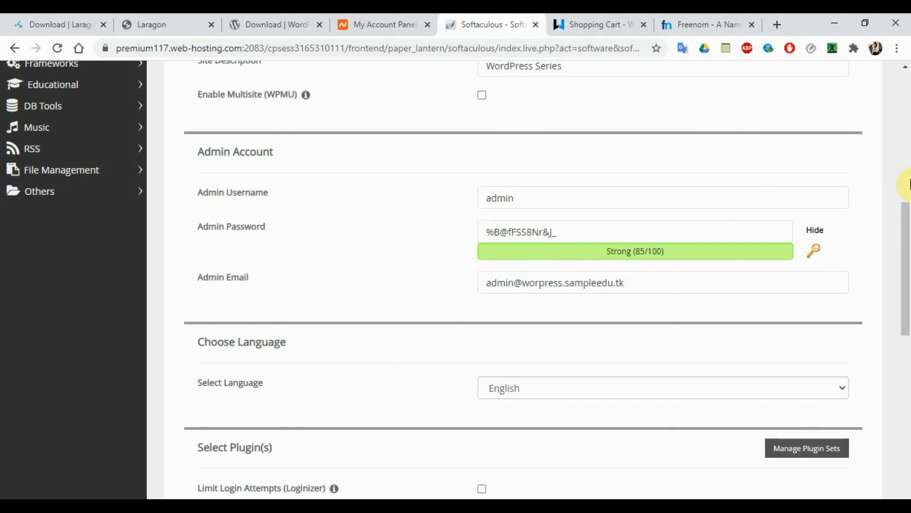
left_click_drag(908, 255, 907, 268)
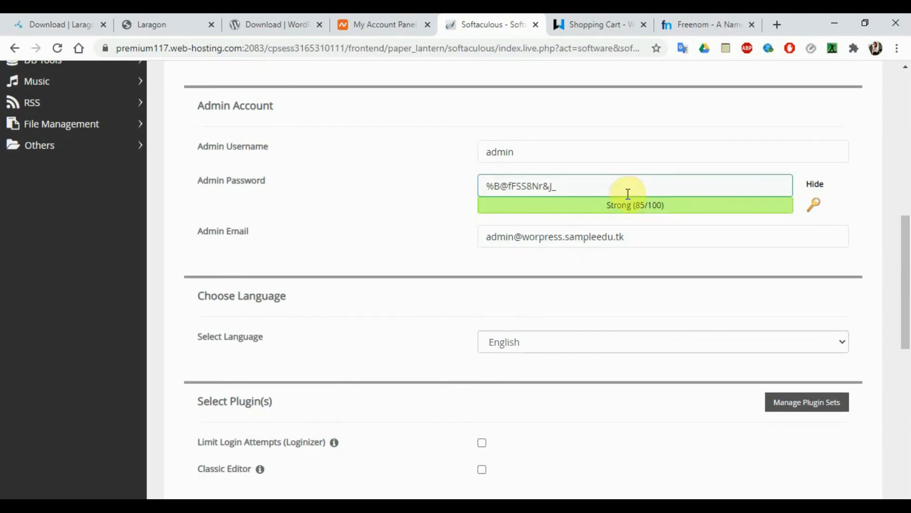
left_click(612, 236)
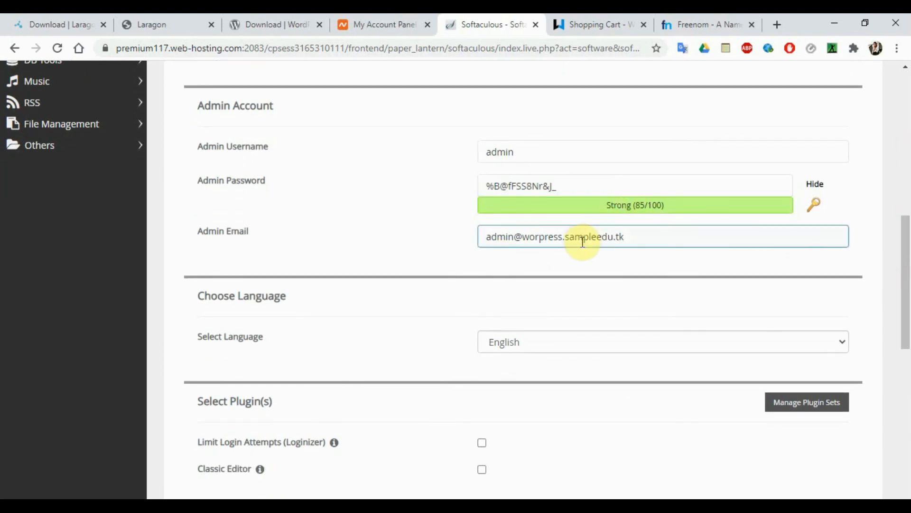
left_click_drag(907, 273, 906, 349)
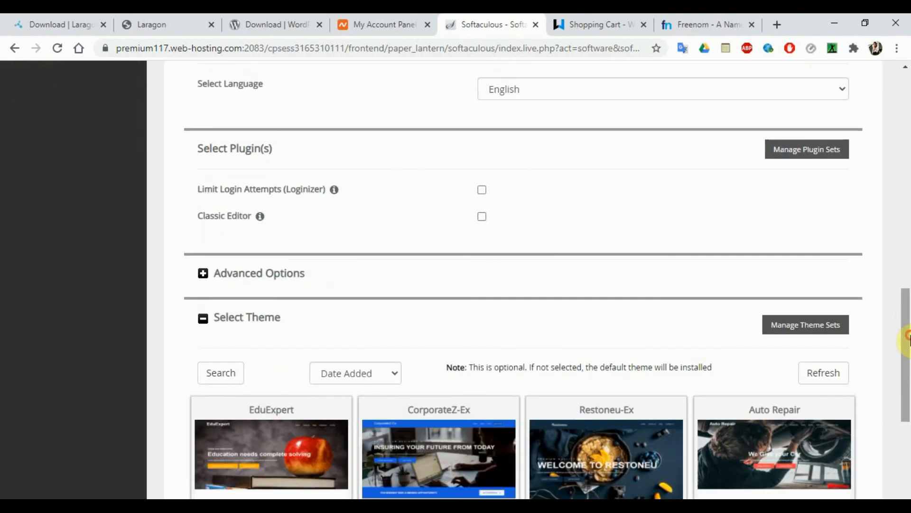
- Tick Limit Login Attempts (Loginizer) under Select Plugin(s), leaving Classic Editor unticked
left_click(482, 190)
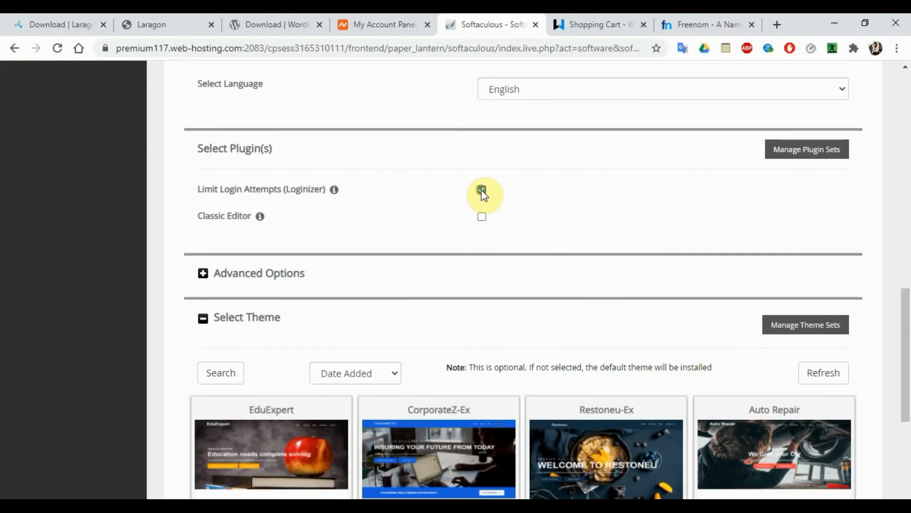
left_click(482, 190)
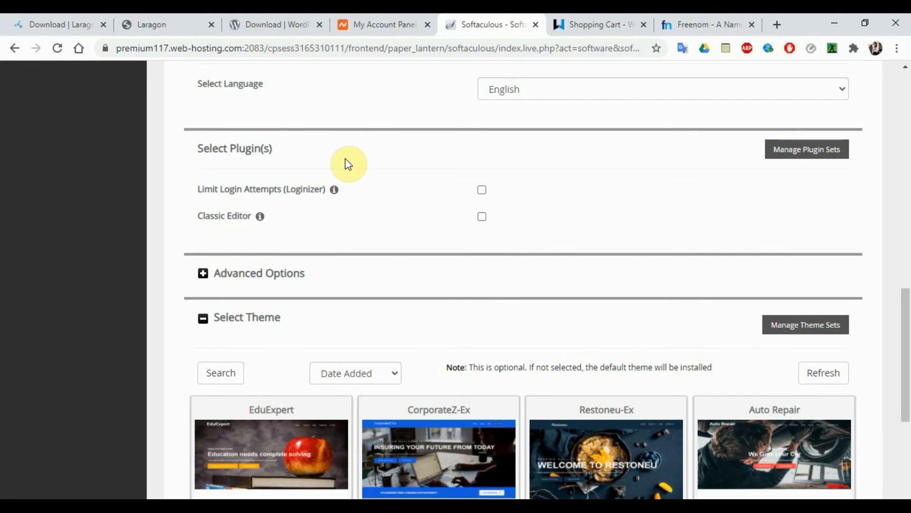
mouse_move(336, 190)
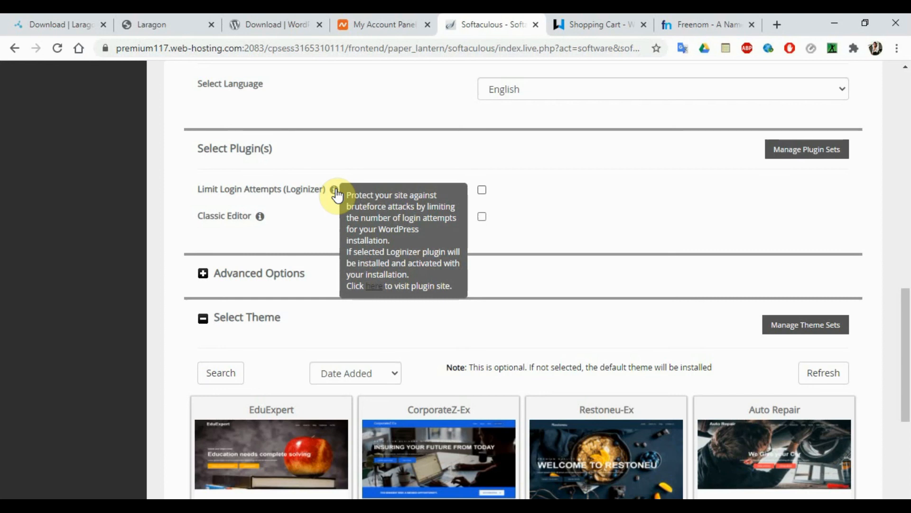
left_click(481, 190)
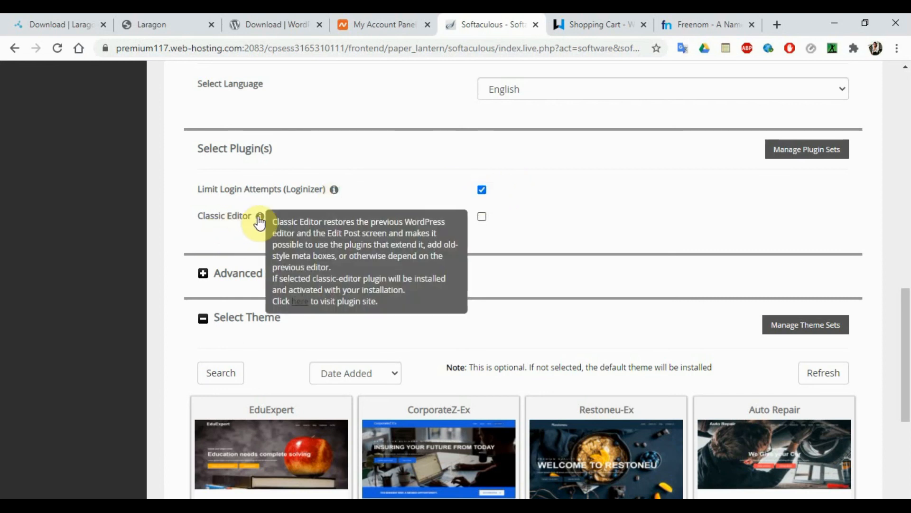
mouse_move(261, 222)
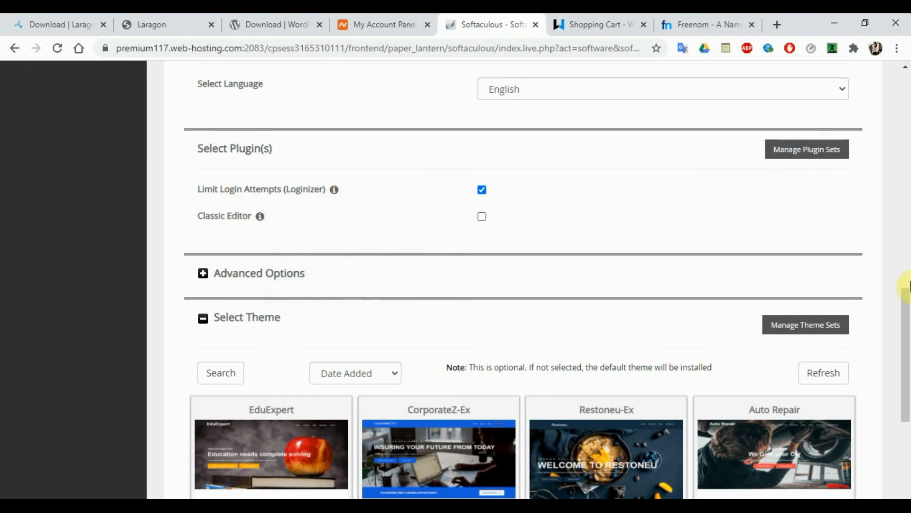
left_click(909, 281)
left_click(910, 359)
left_click_drag(910, 365, 906, 439)
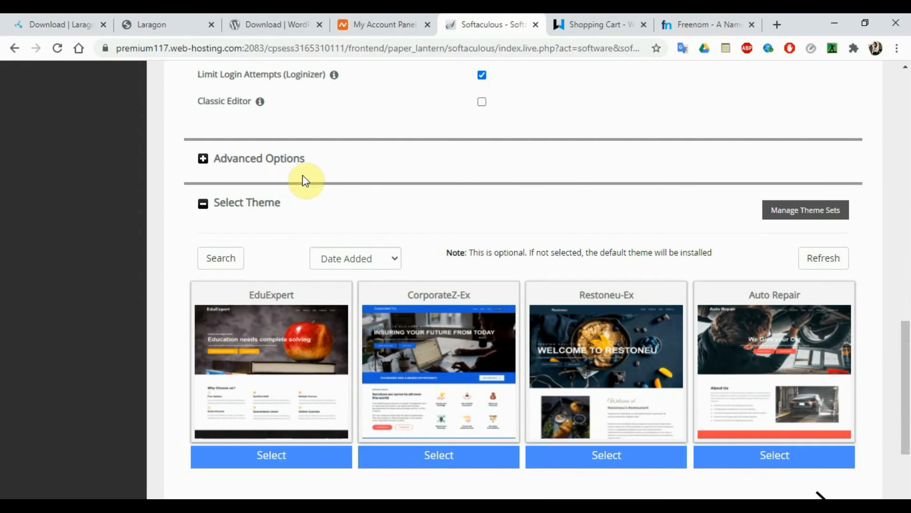
left_click(265, 162)
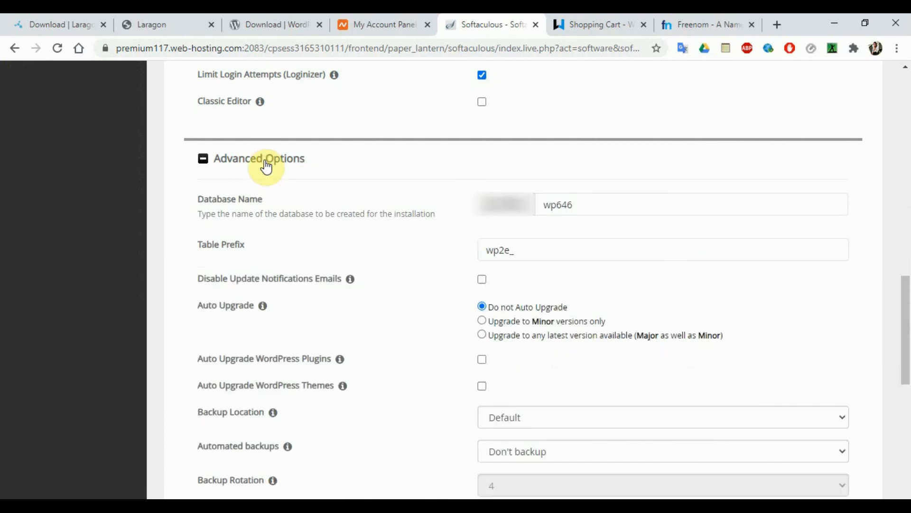
mouse_move(905, 305)
left_mouse_down()
mouse_move(906, 335)
mouse_move(905, 311)
left_mouse_up()
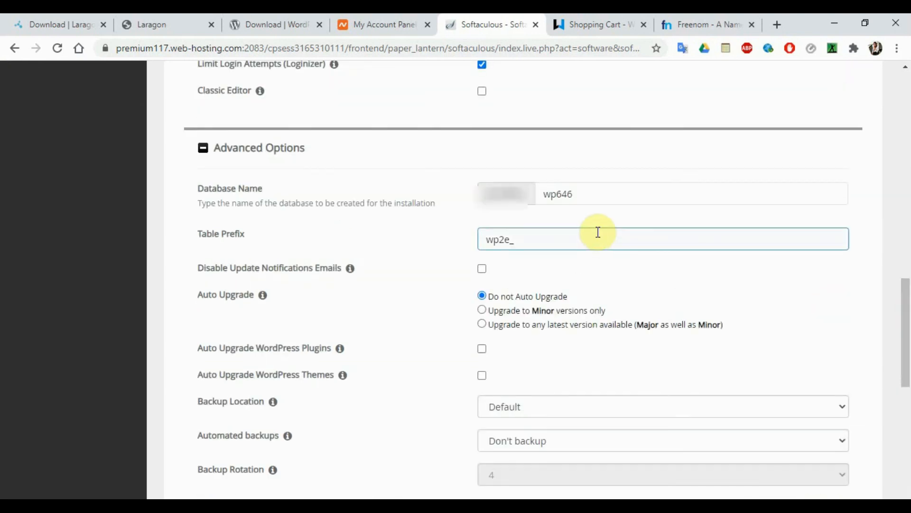
left_click(557, 195)
left_click_drag(545, 194, 611, 197)
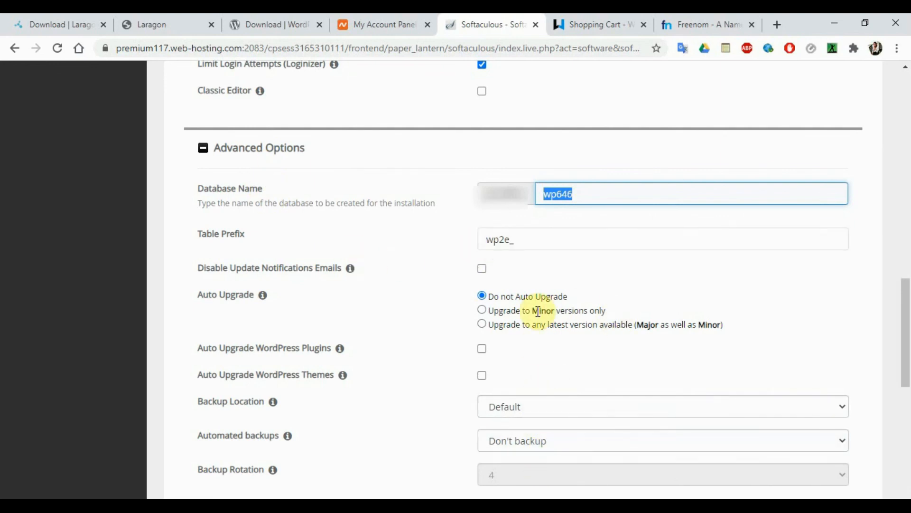
left_click(267, 150)
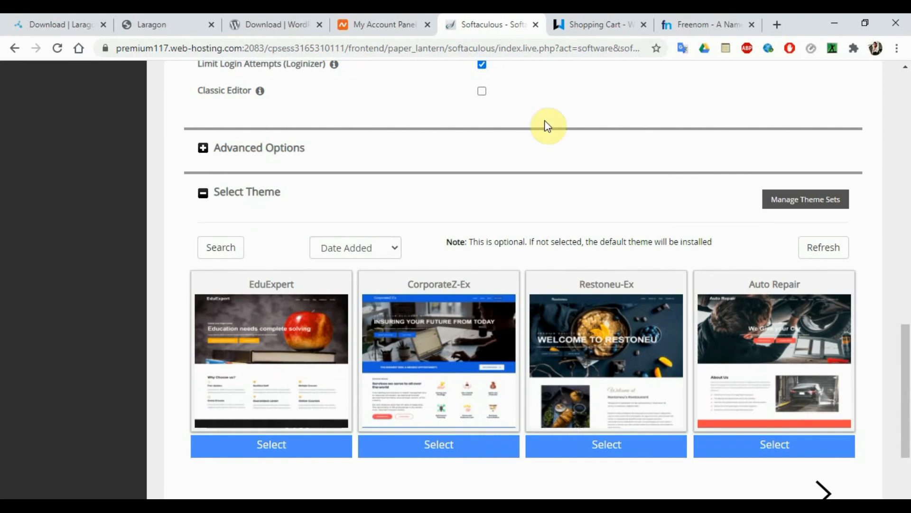
- Choose the CorporateZ-Ex theme and run the WordPress installation through to the success page
scroll(904, 375, "down", 1)
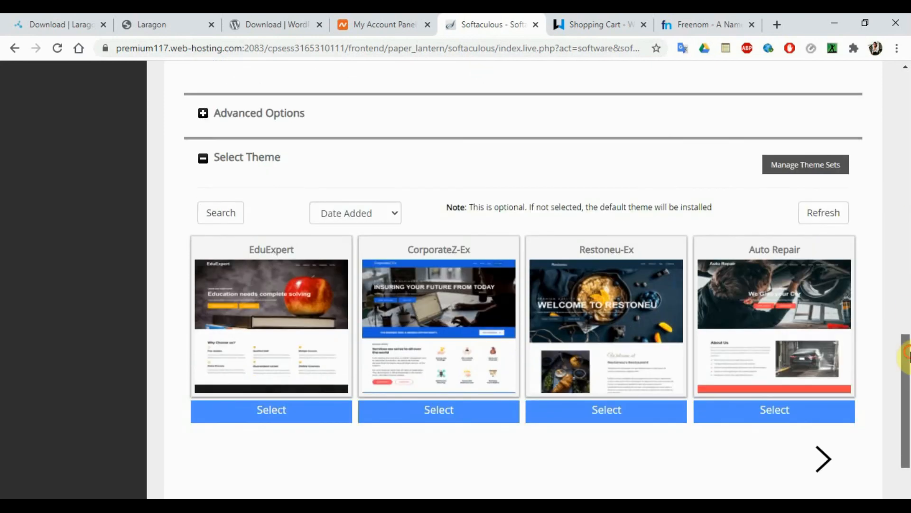
scroll(904, 365, "down", 2)
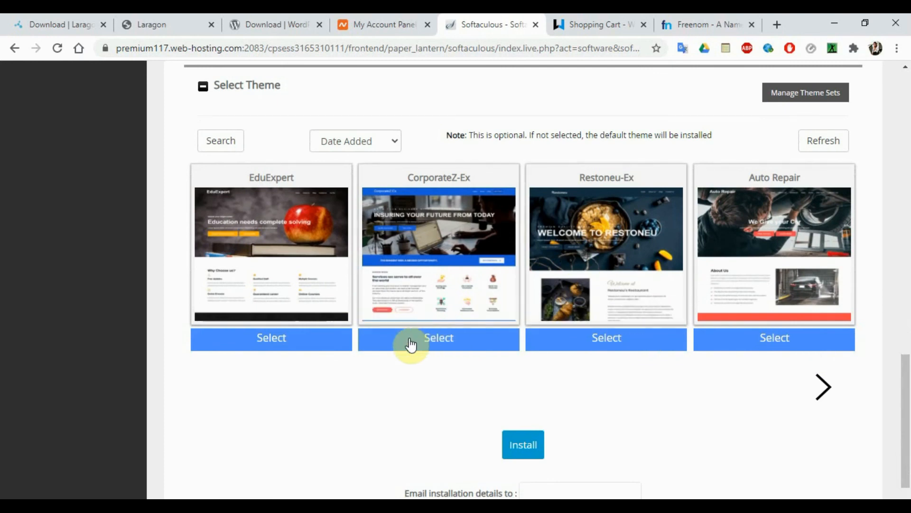
left_click(434, 344)
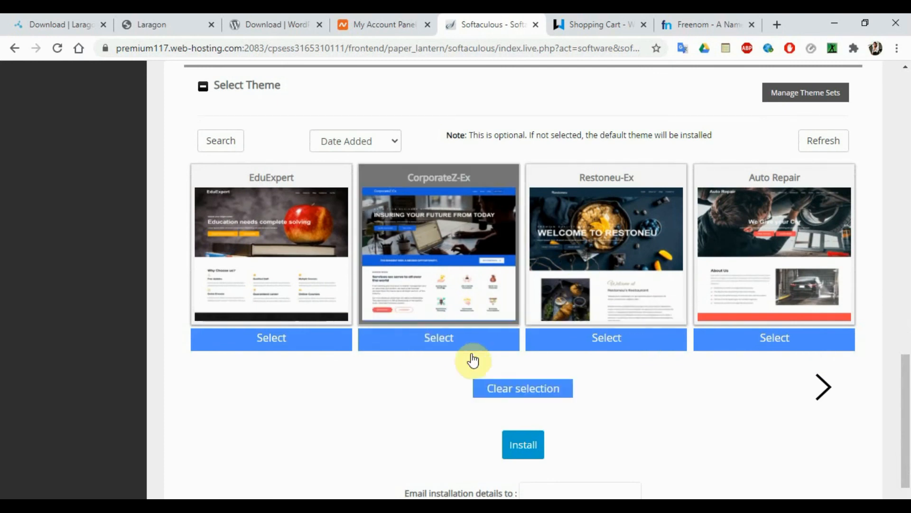
left_click(532, 442)
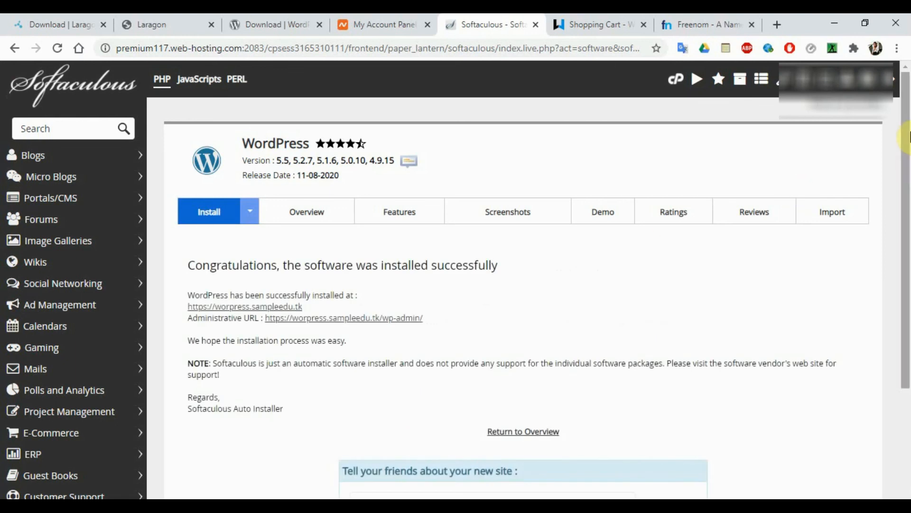
- Open worpress.sampleedu.tk in a new tab past its certificate warning, then return to Softaculous
left_click_drag(906, 139, 906, 205)
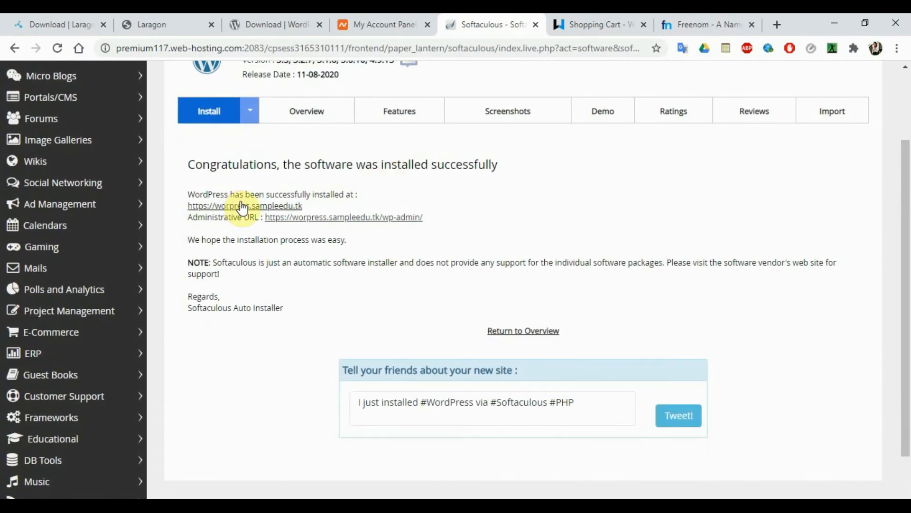
right_click(287, 208)
left_click(332, 217)
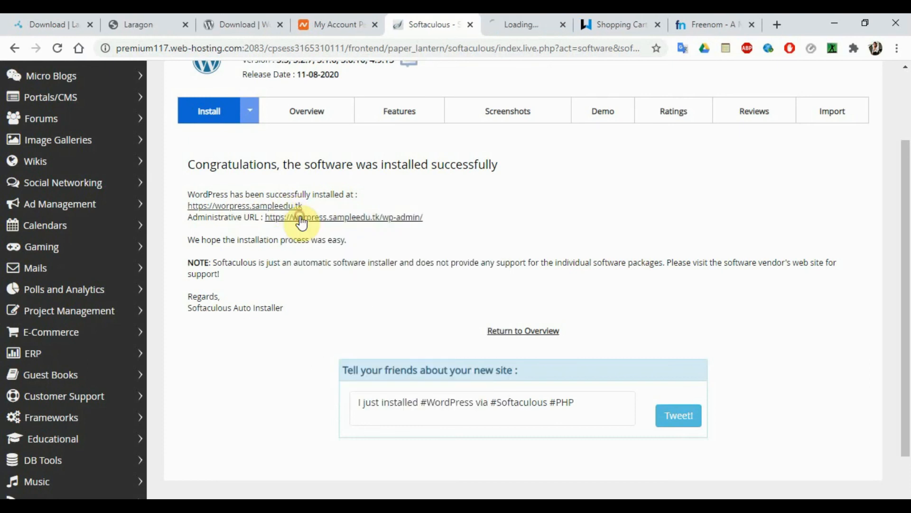
left_click(523, 17)
left_click(285, 387)
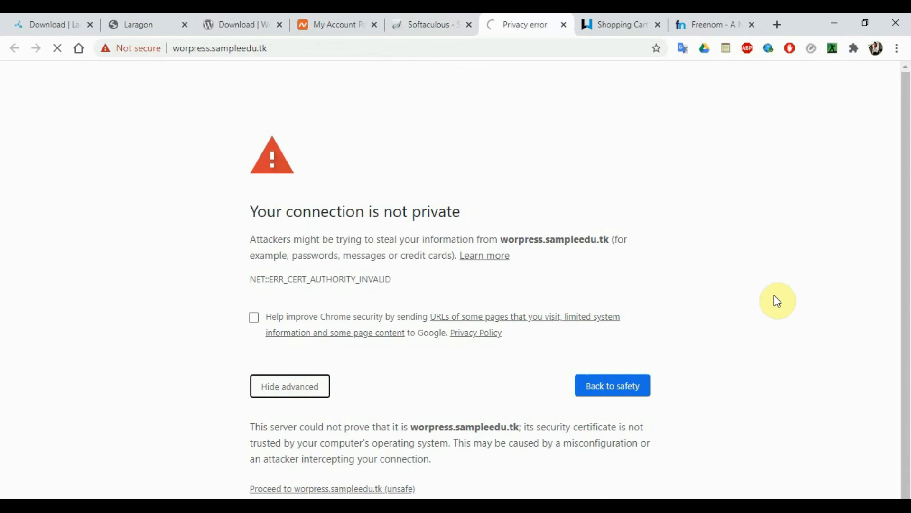
left_click(304, 489)
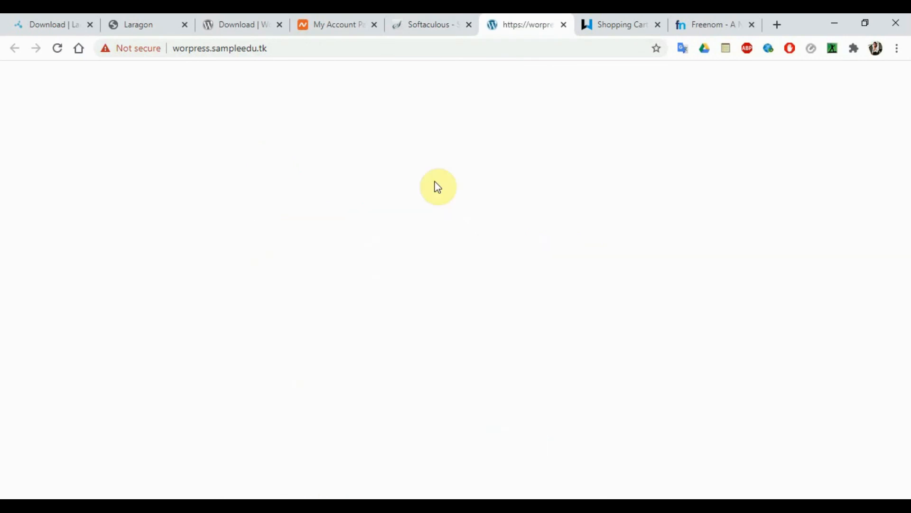
left_click(424, 15)
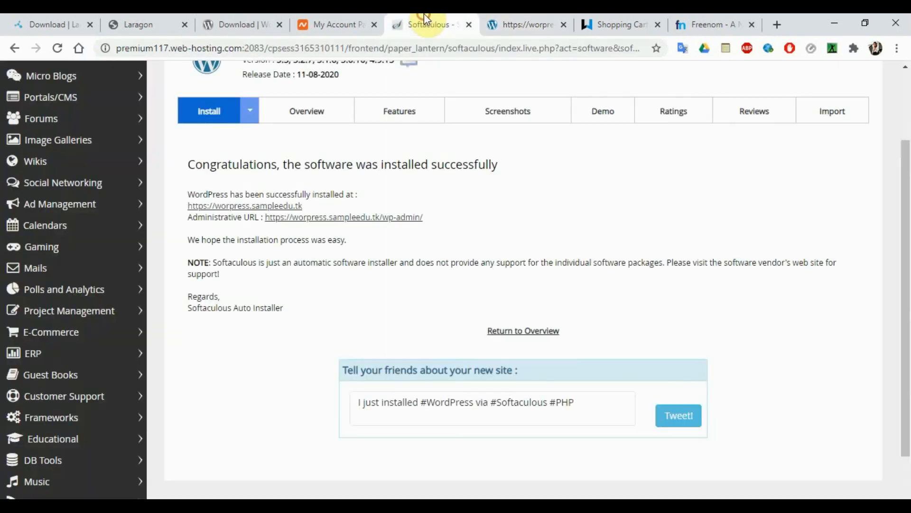
right_click(341, 221)
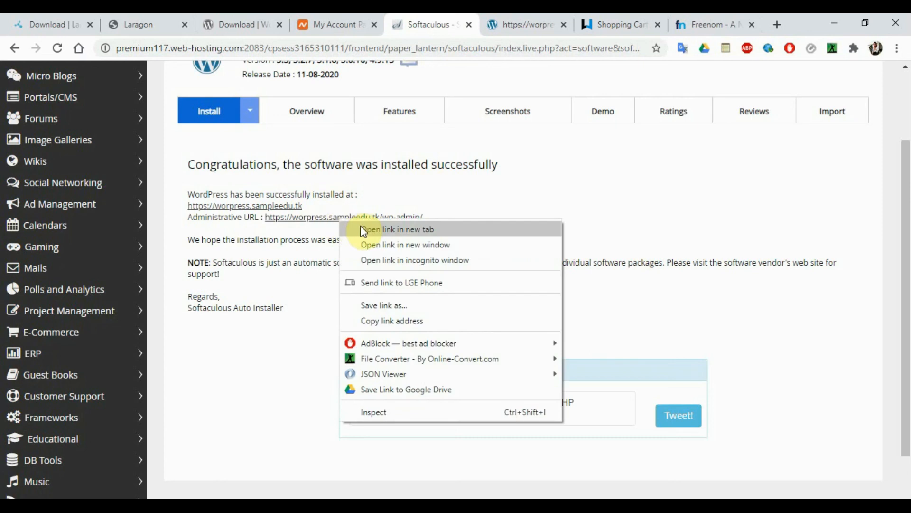
- Open the /wp-admin/ dashboard in a new tab and go to the Appearance themes list
left_click(363, 229)
left_click(553, 14)
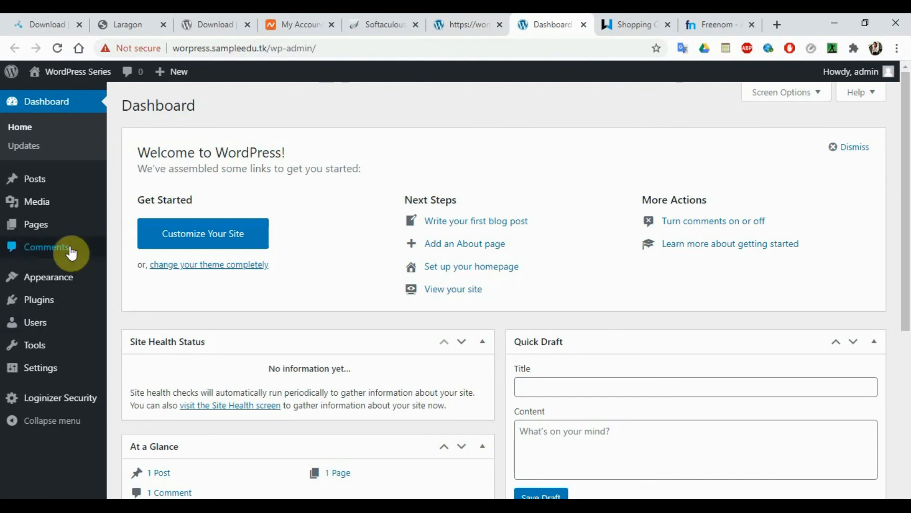
left_click(43, 281)
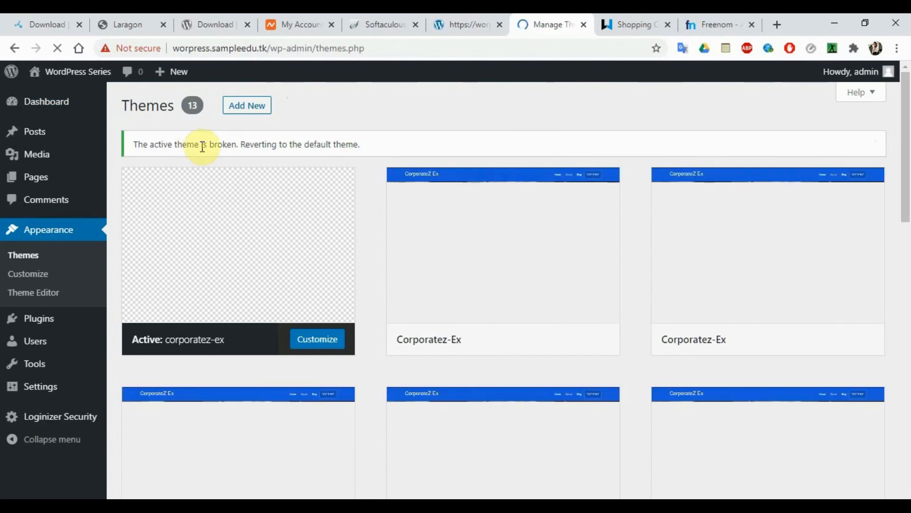
- Activate the Corporatez-Ex theme from the WordPress Themes page
left_click_drag(138, 146, 342, 145)
mouse_move(601, 289)
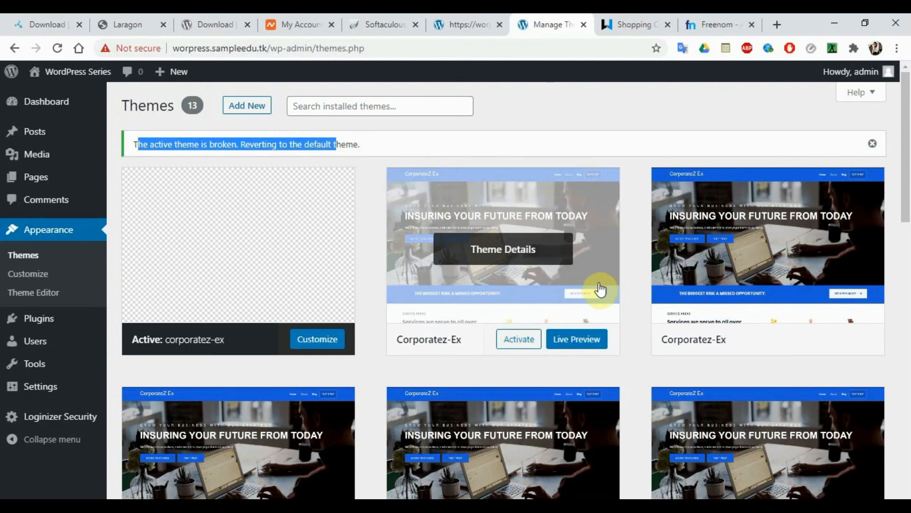
left_click(509, 349)
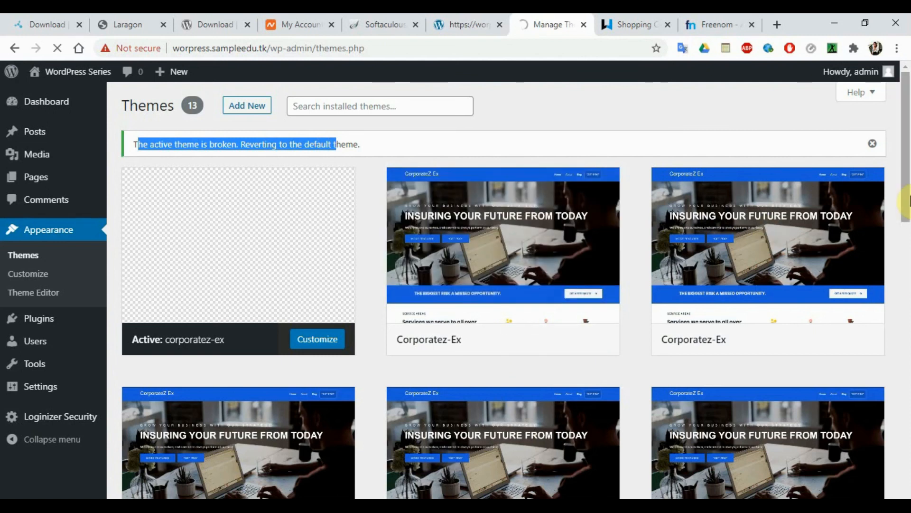
- Reload the live worpress.sampleedu.tk tab so it shows the Corporatez-Ex design
left_click_drag(906, 202, 907, 314)
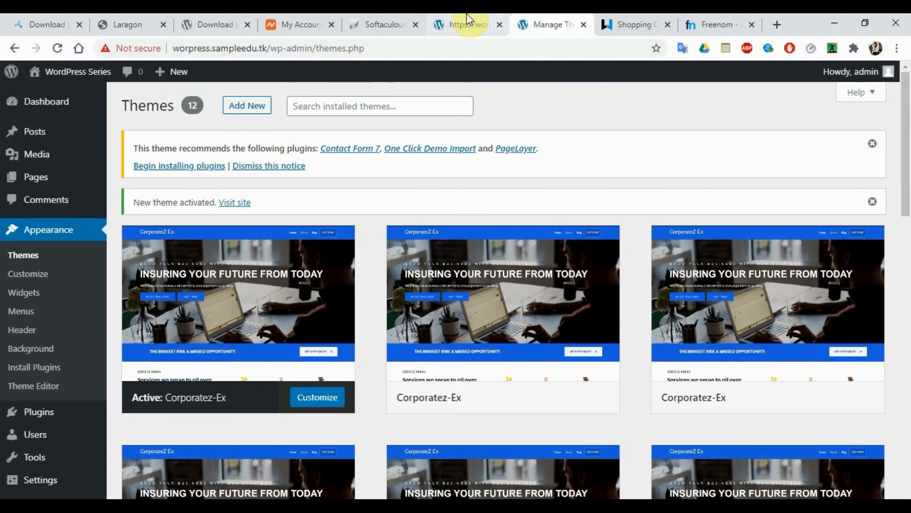
left_click(446, 19)
left_click(362, 46)
key("Return")
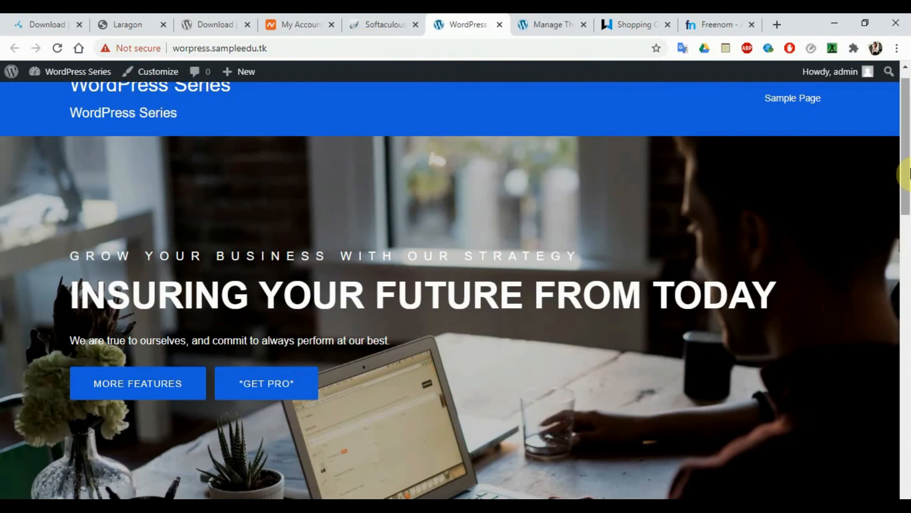
- Scroll to the top of the CorporateZ-Ex homepage, then return to the Softaculous success tab
left_click_drag(904, 178, 907, 85)
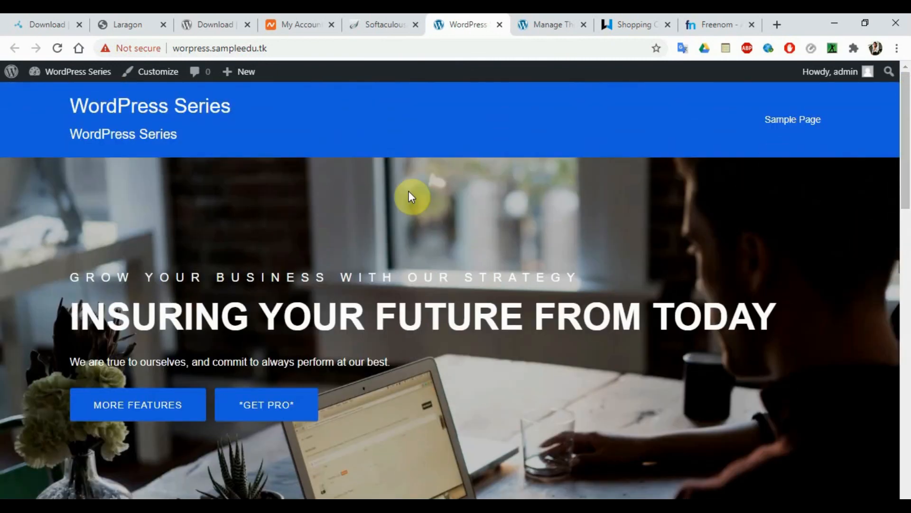
left_click(292, 46)
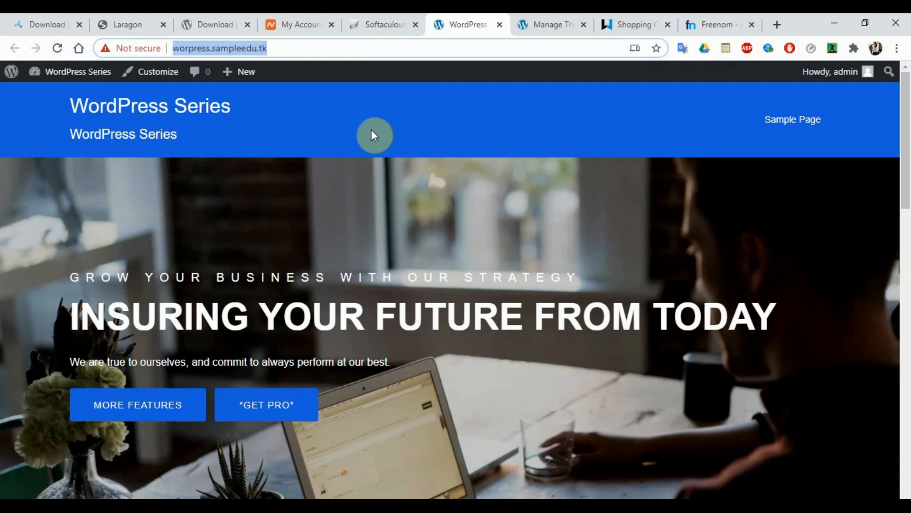
left_click(379, 22)
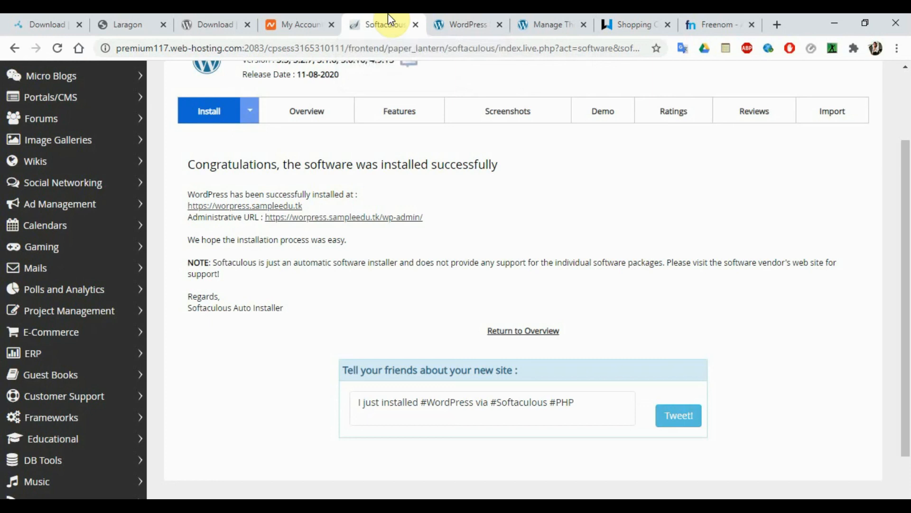
left_click(468, 27)
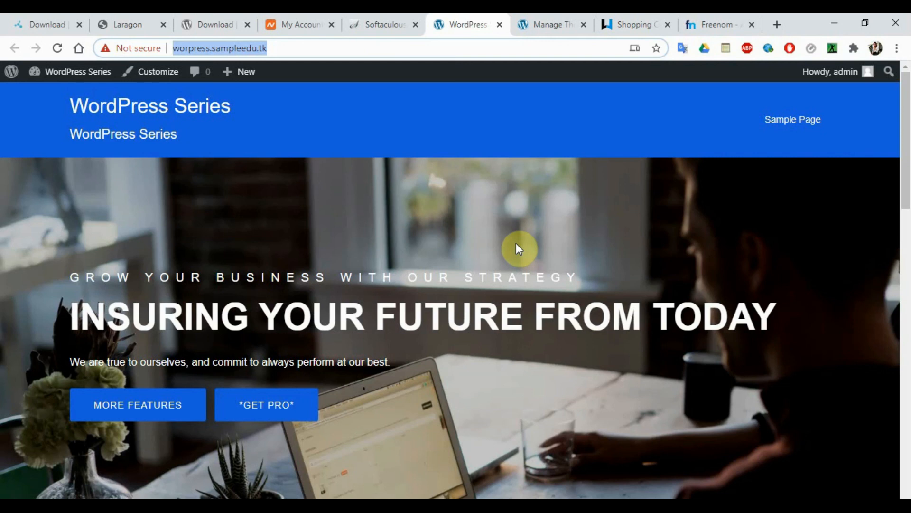
left_click(197, 21)
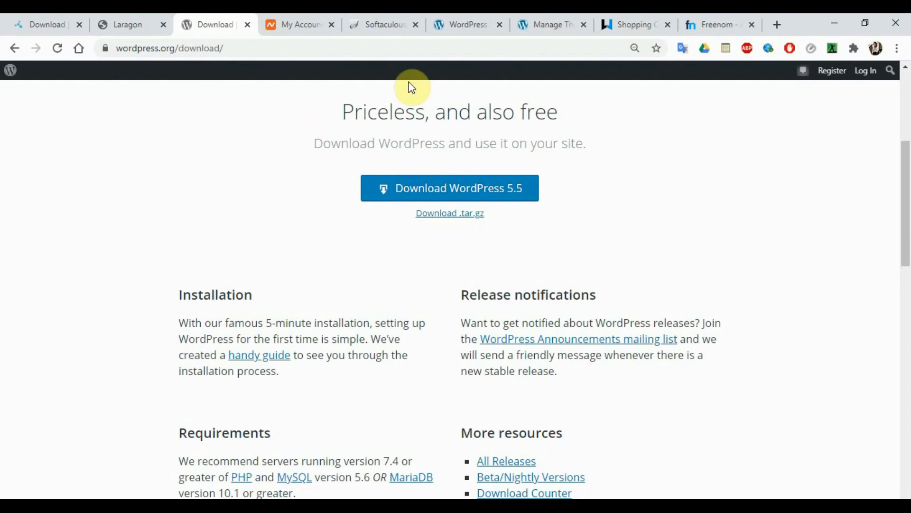
left_click(359, 17)
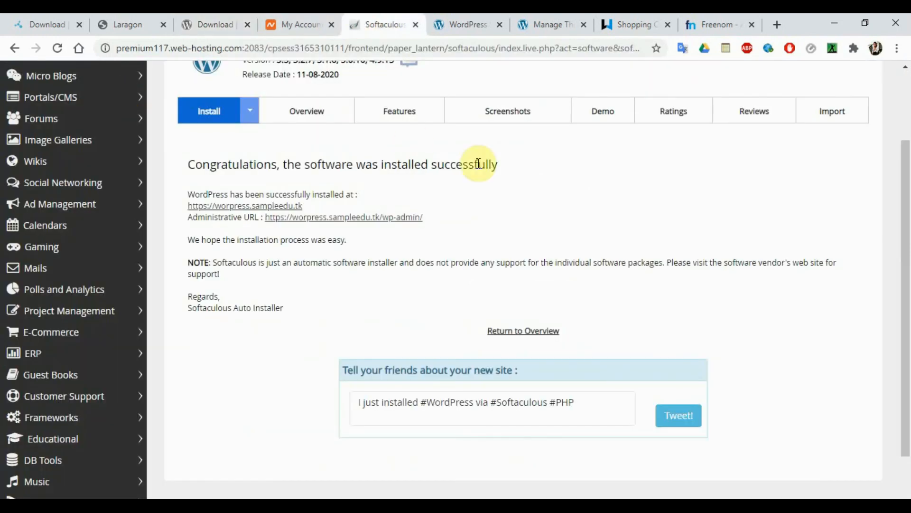
scroll(905, 103, "up", 1)
scroll(906, 108, "up", 2)
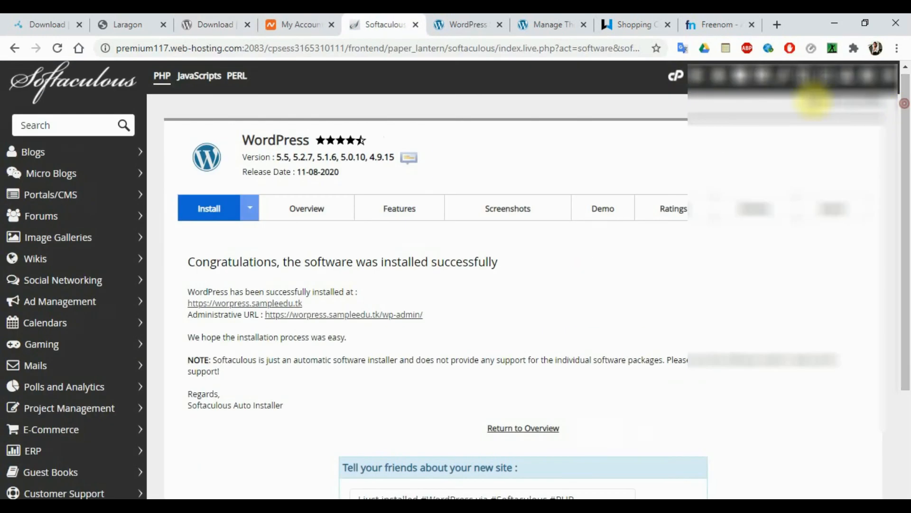
- Go from Softaculous to the cPanel home and scroll down to the database tools
left_click(673, 79)
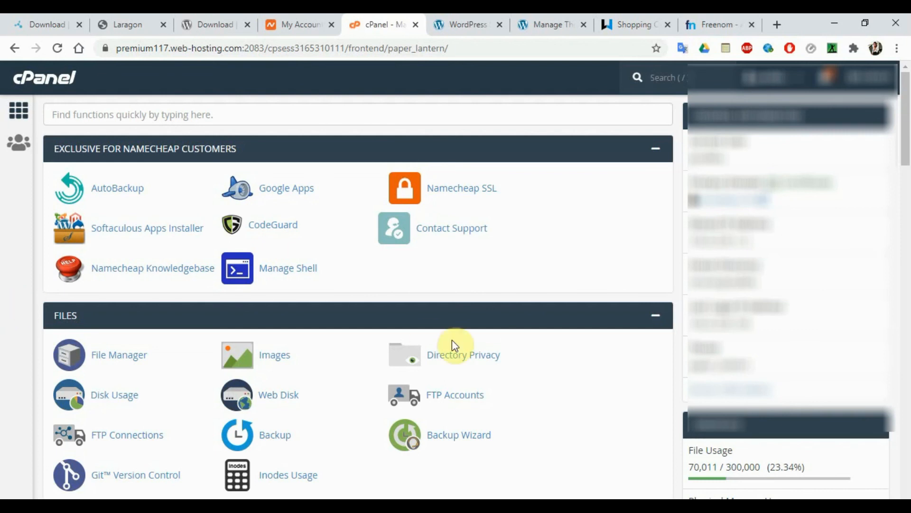
left_click_drag(907, 148, 905, 204)
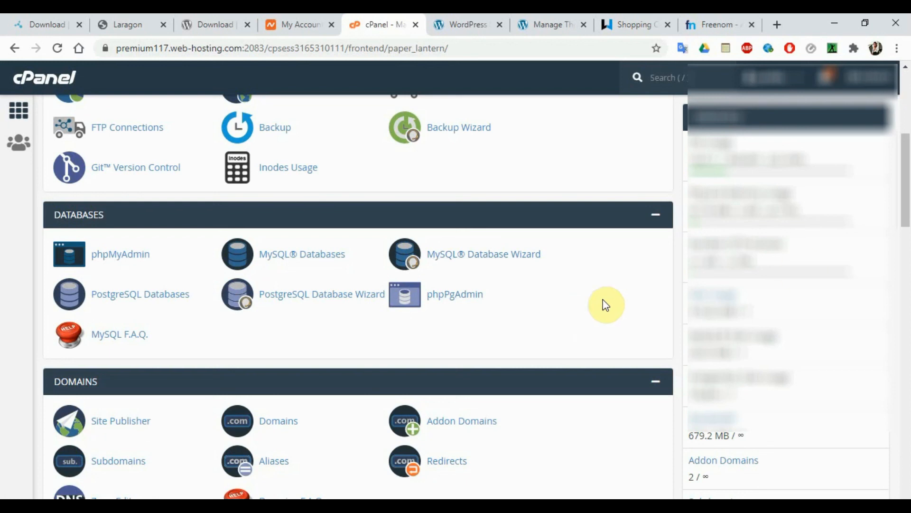
- Scroll up and collapse the Exclusive for Namecheap Customers group
left_click_drag(907, 209, 906, 145)
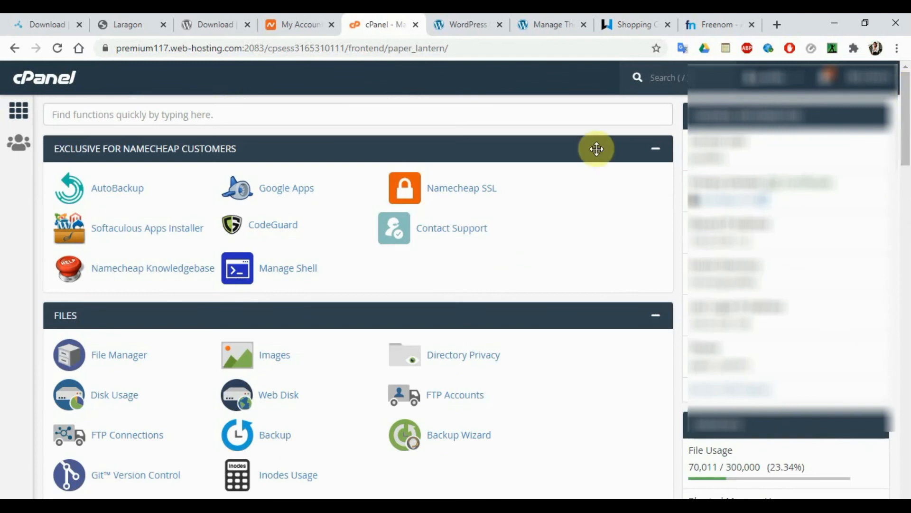
left_click(656, 149)
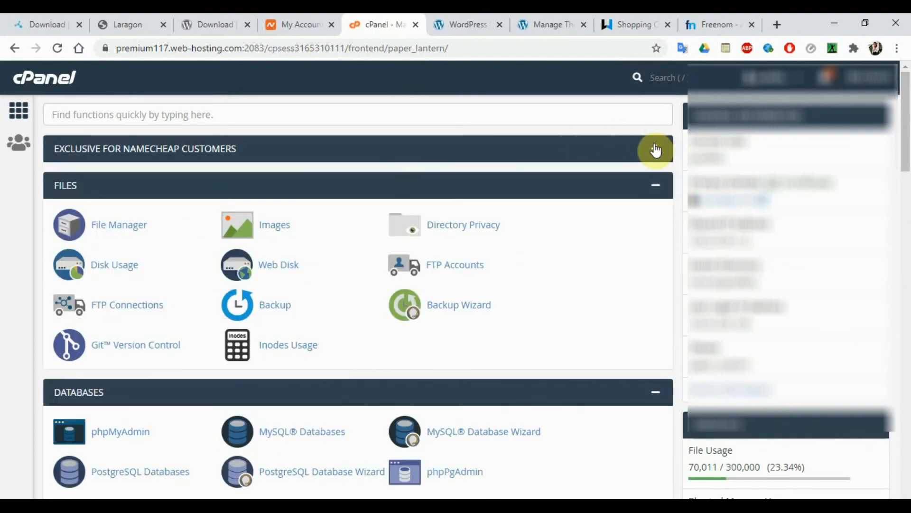